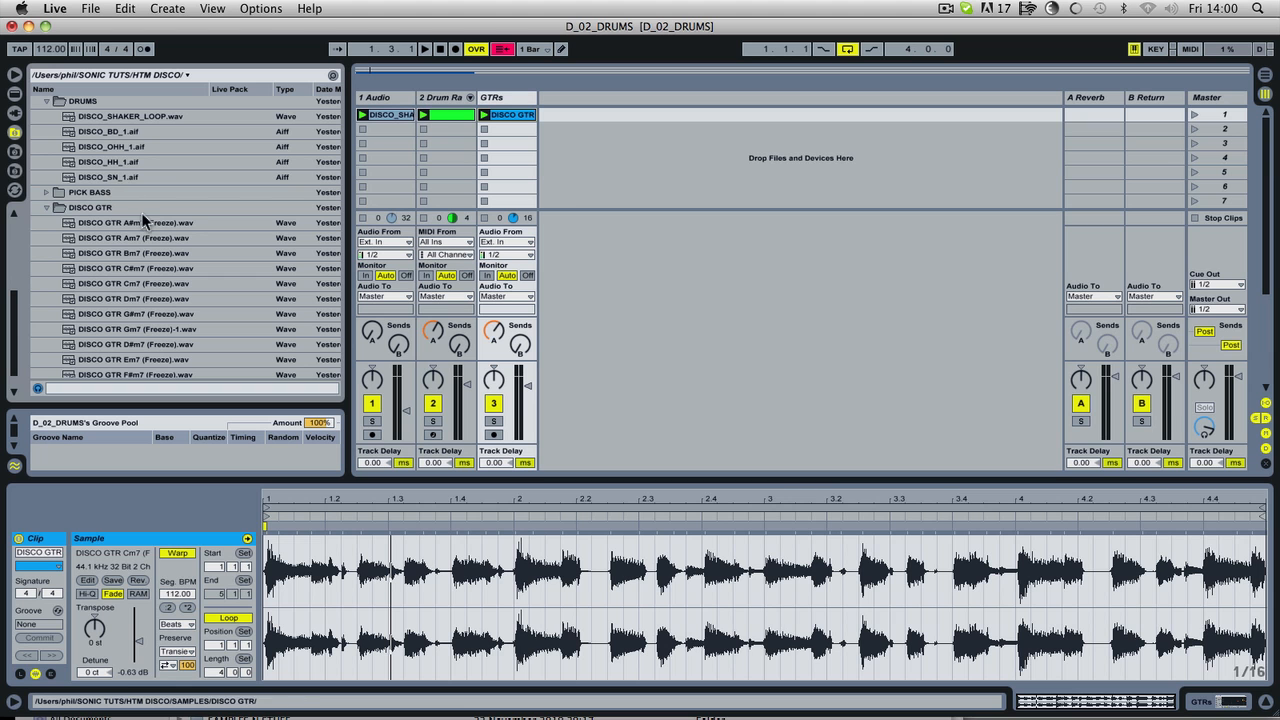
# Step: Collapse the DISCO GTR, DRUMS and DISCO LOOPS folders, leaving the FINGER BASS and PICK BASS sample folders expanded
pyautogui.click(48, 206)
pyautogui.click(46, 101)
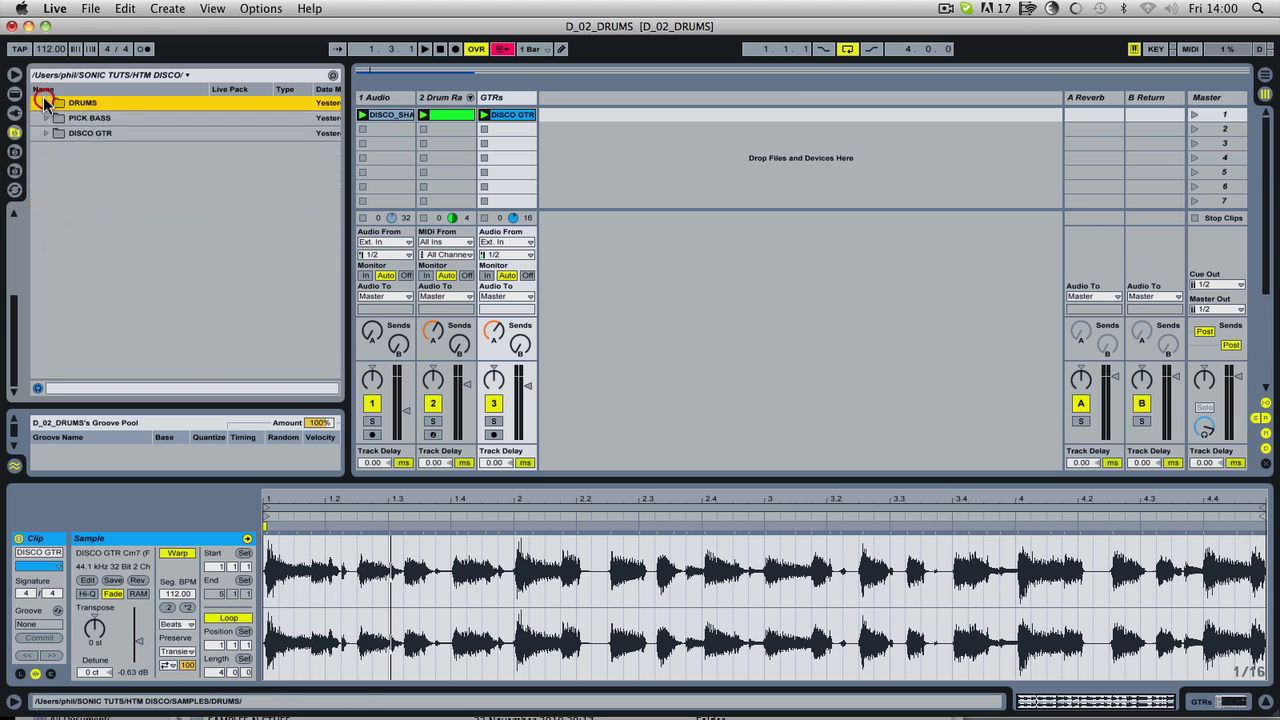
pyautogui.scroll(5, 136, 183)
pyautogui.click(47, 227)
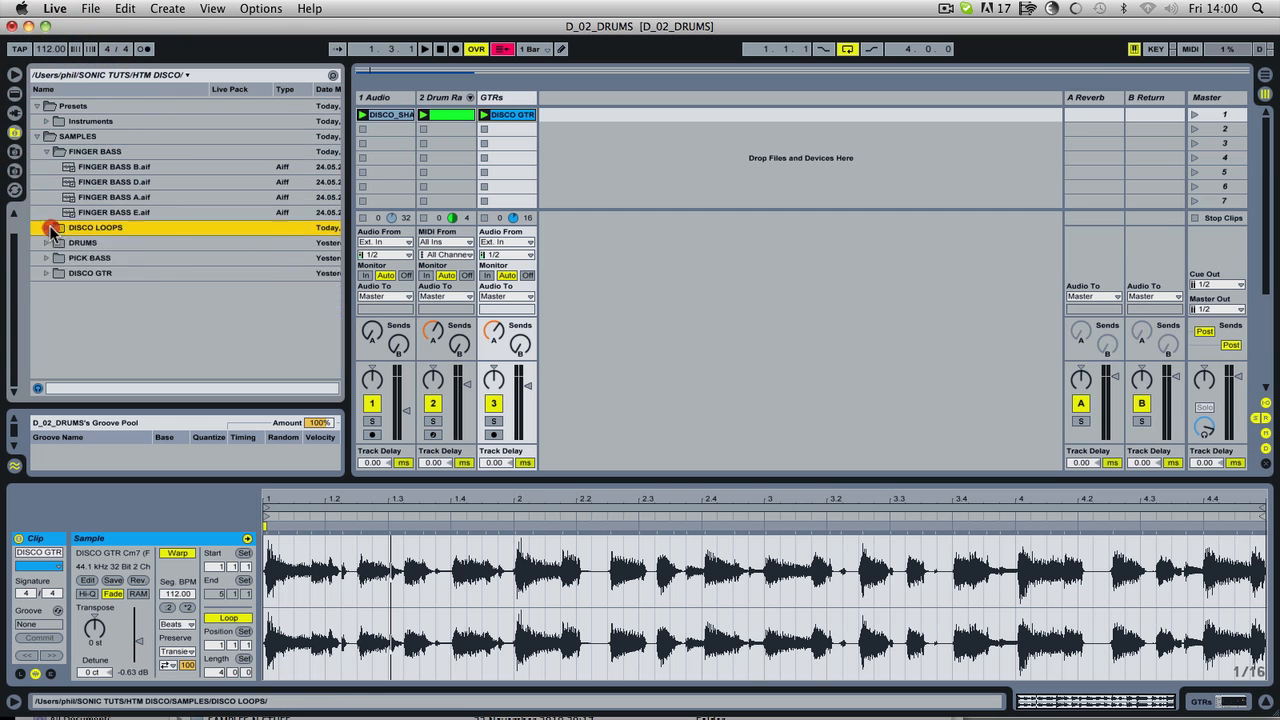
pyautogui.click(46, 151)
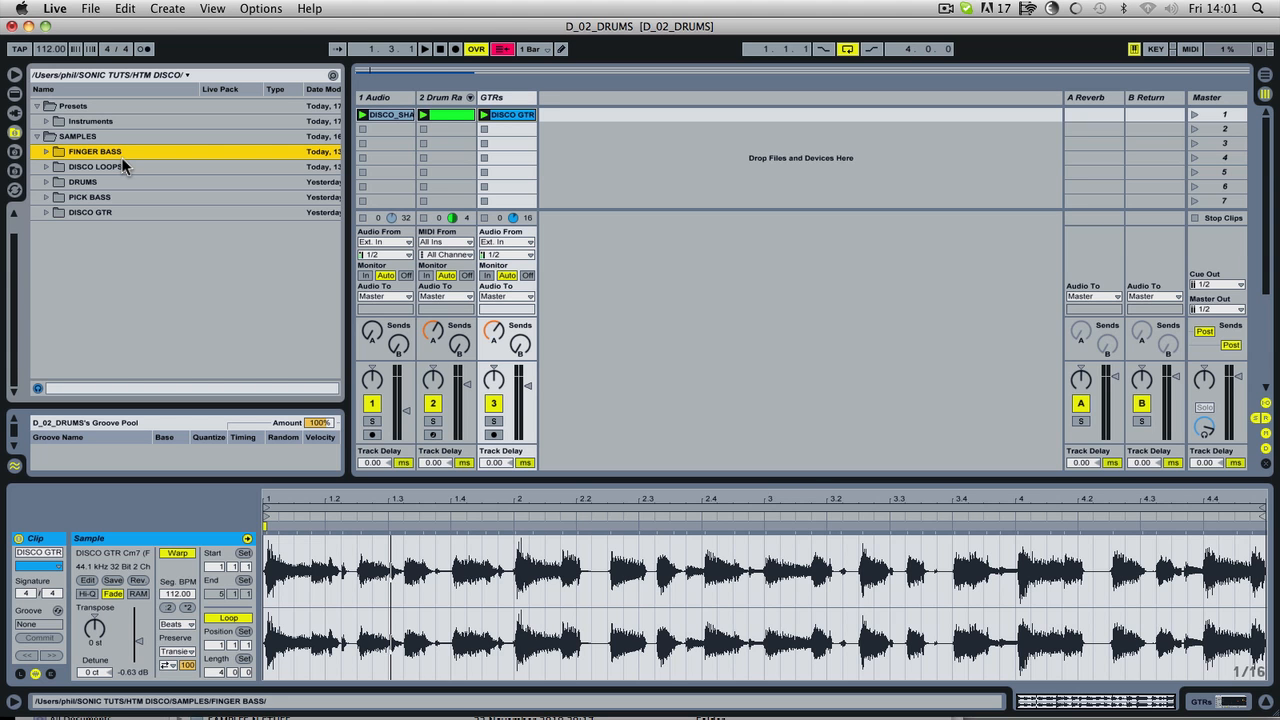
pyautogui.click(46, 151)
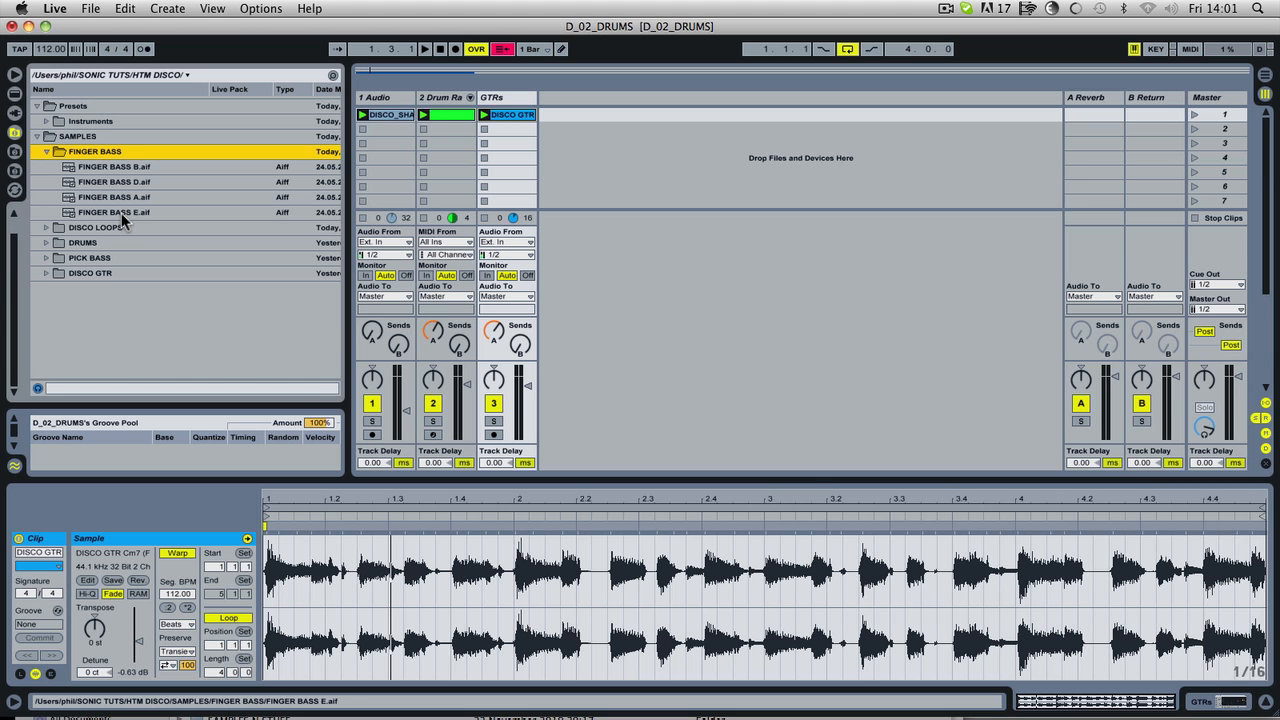
pyautogui.click(46, 257)
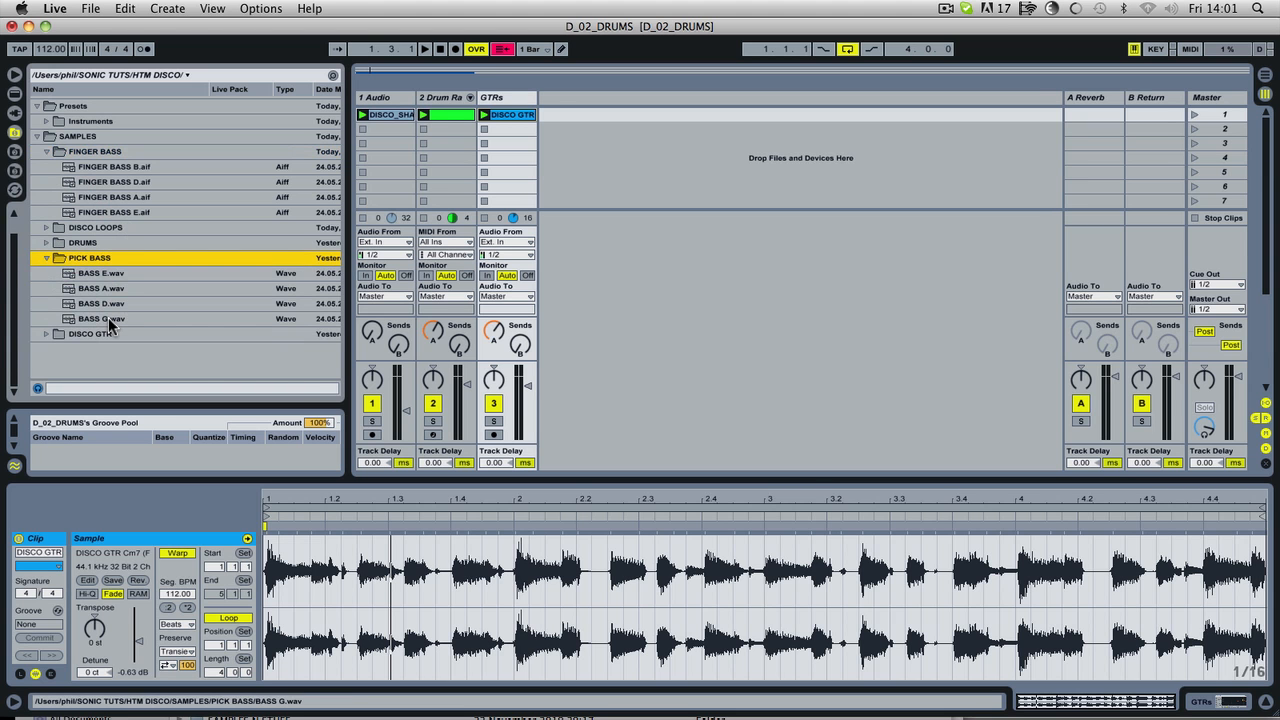
# Step: Preview the four PICK BASS samples and the four FINGER BASS samples, working upward from BASS G.wav to FINGER BASS B.aif
pyautogui.click(110, 320)
pyautogui.click(110, 303)
pyautogui.click(113, 289)
pyautogui.click(112, 273)
pyautogui.click(122, 212)
pyautogui.click(124, 197)
pyautogui.click(120, 182)
pyautogui.click(126, 167)
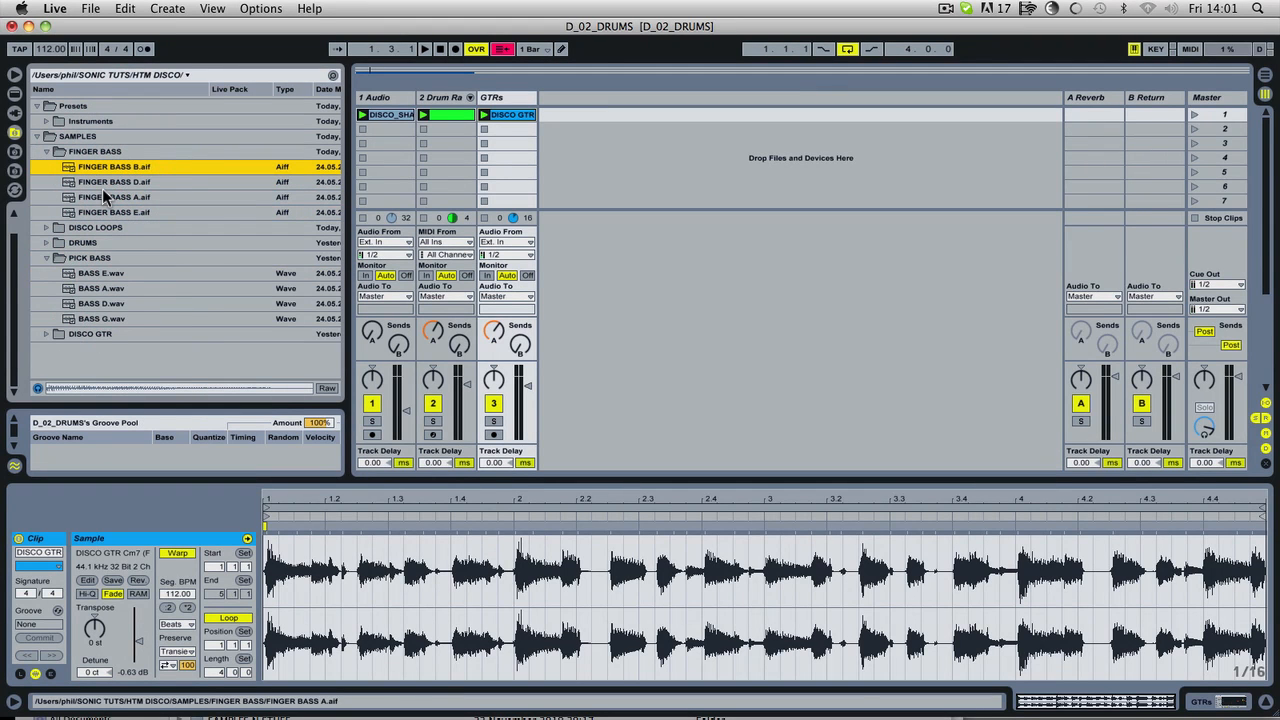
# Step: Load the SONIC FINGER BASS.adg instrument rack preset onto a new track after GTRs and arm that track for recording
pyautogui.click(45, 120)
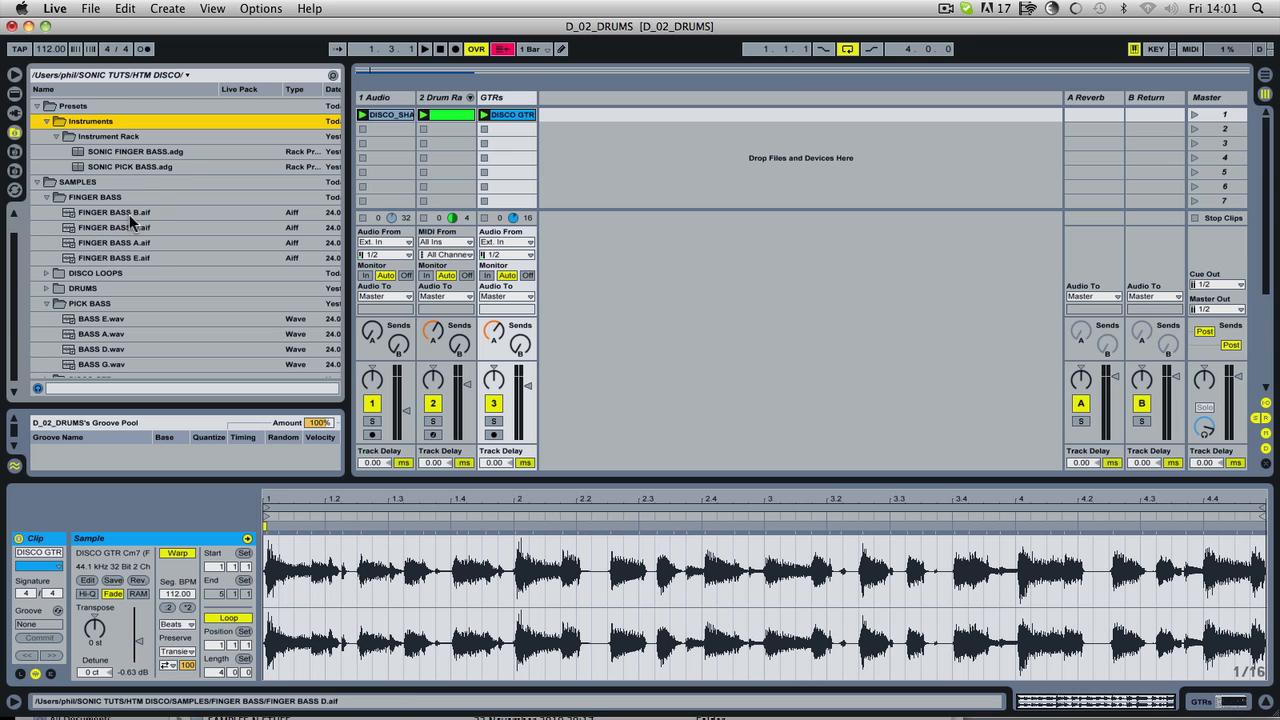
pyautogui.moveTo(112, 153); pyautogui.dragTo(620, 106)
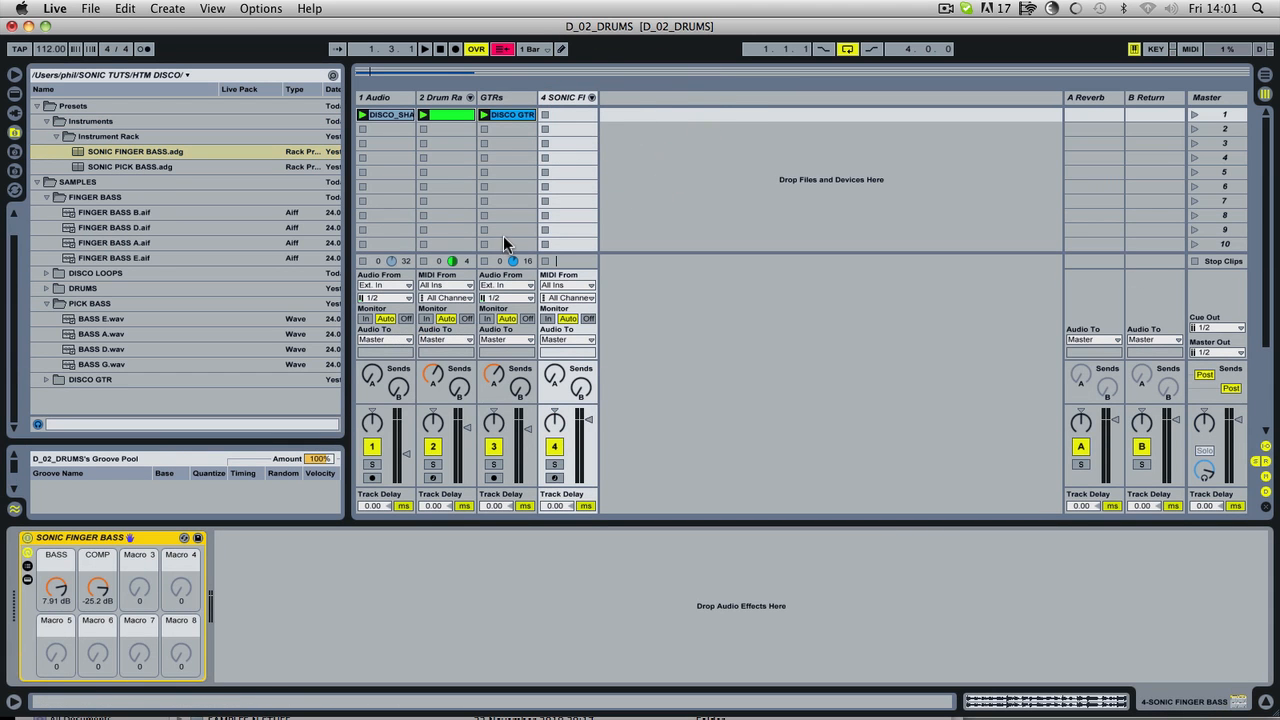
pyautogui.click(553, 478)
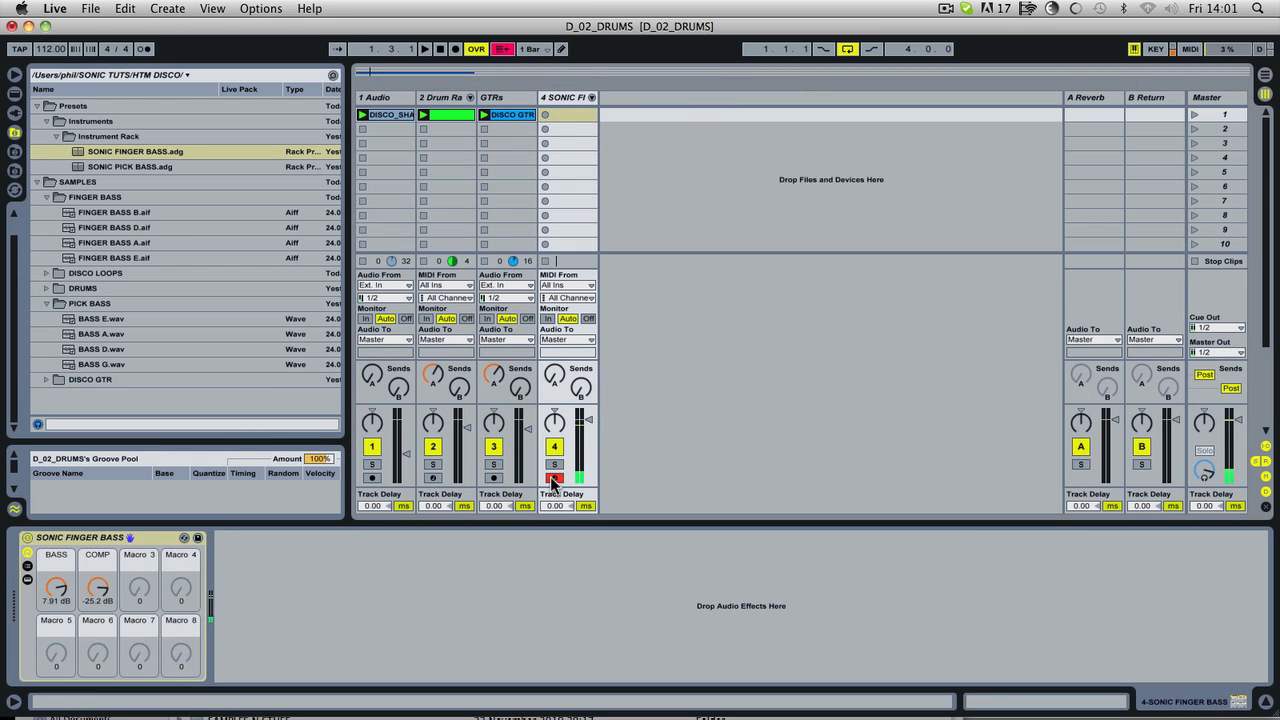
# Step: Open the file management view, select the FINGER BASS folder in the browser, and close the file management view
pyautogui.click(90, 8)
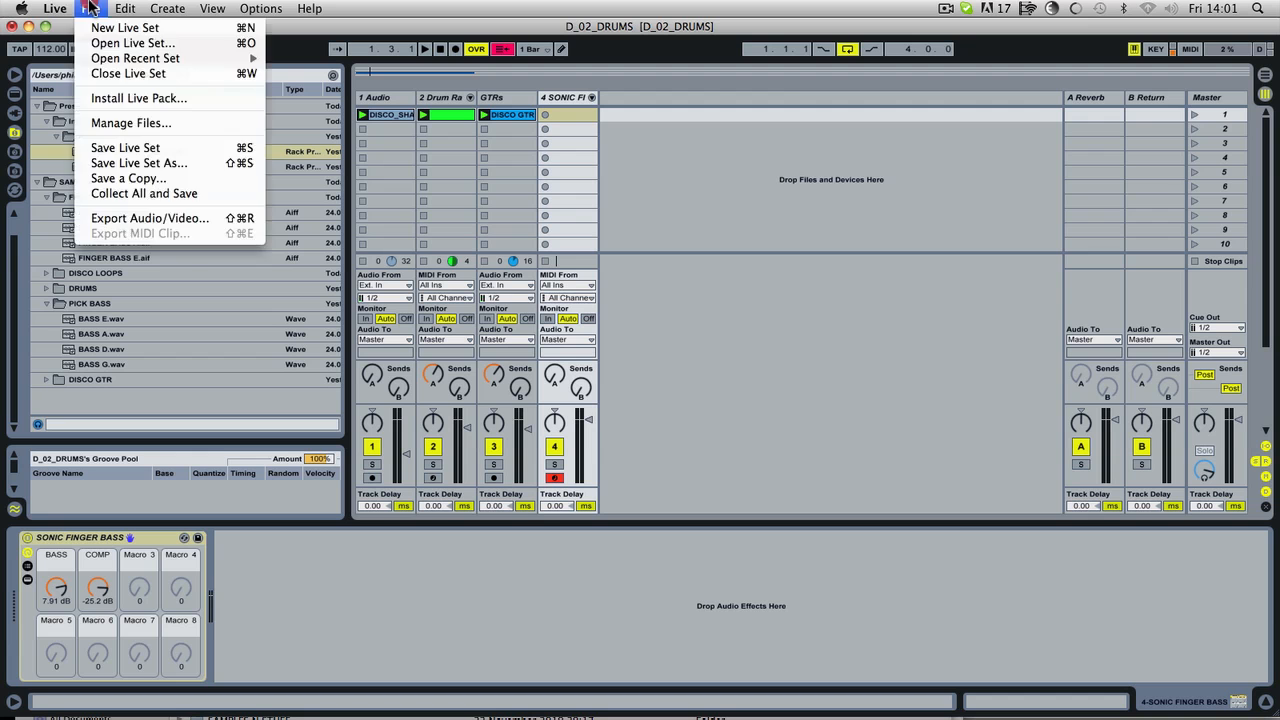
pyautogui.moveTo(80, 8)
pyautogui.click(131, 122)
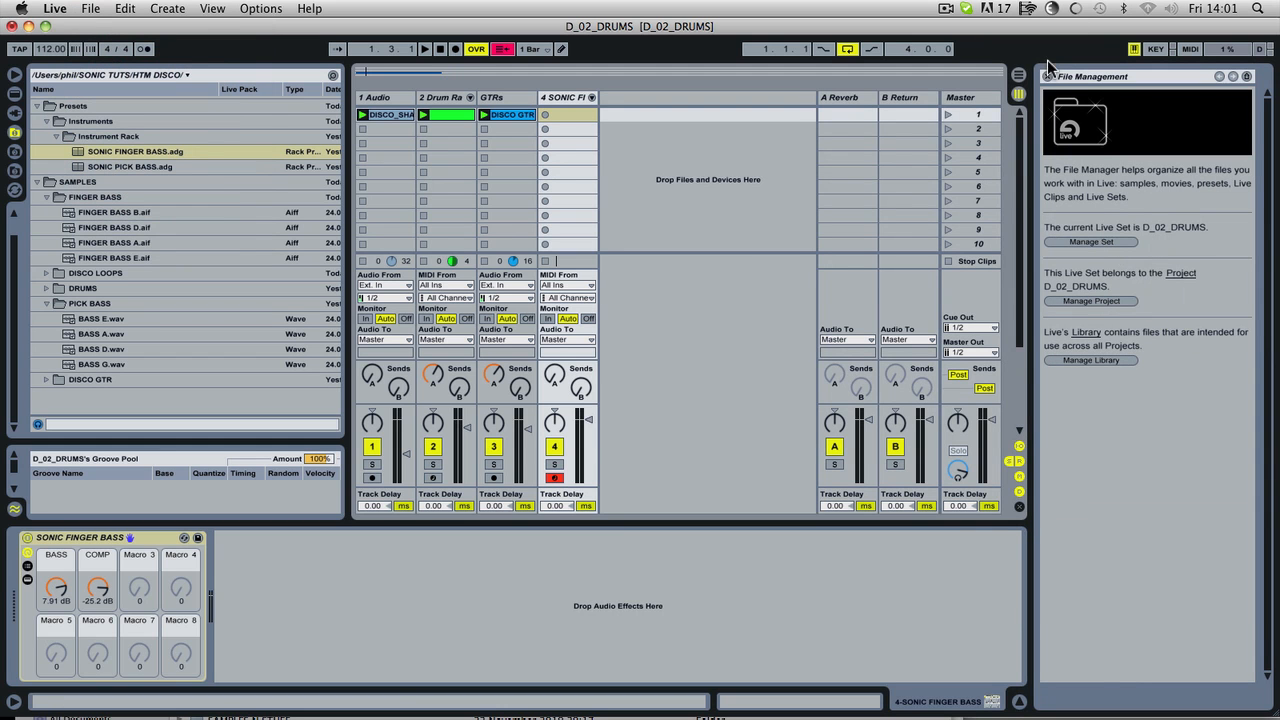
pyautogui.click(95, 197)
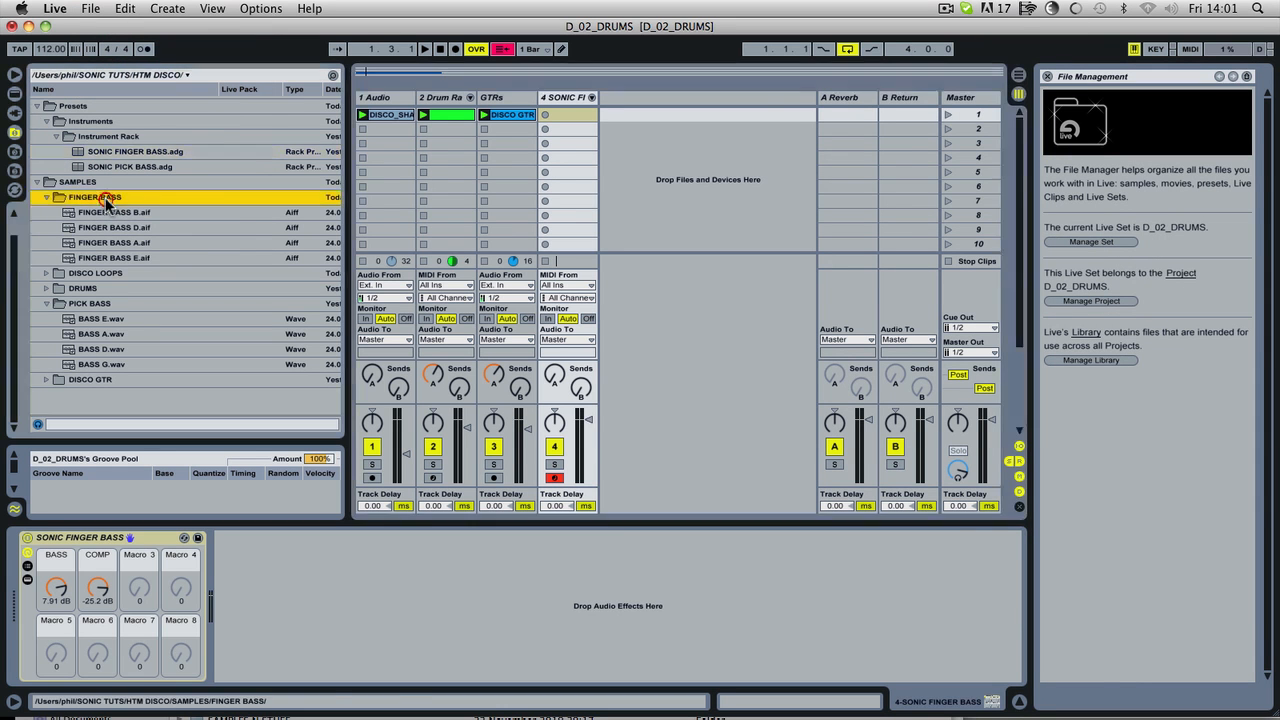
pyautogui.click(1047, 76)
# Step: Record a bass line over the playing loops into the first clip slot of the SONIC FINGER BASS track
pyautogui.click(640, 229)
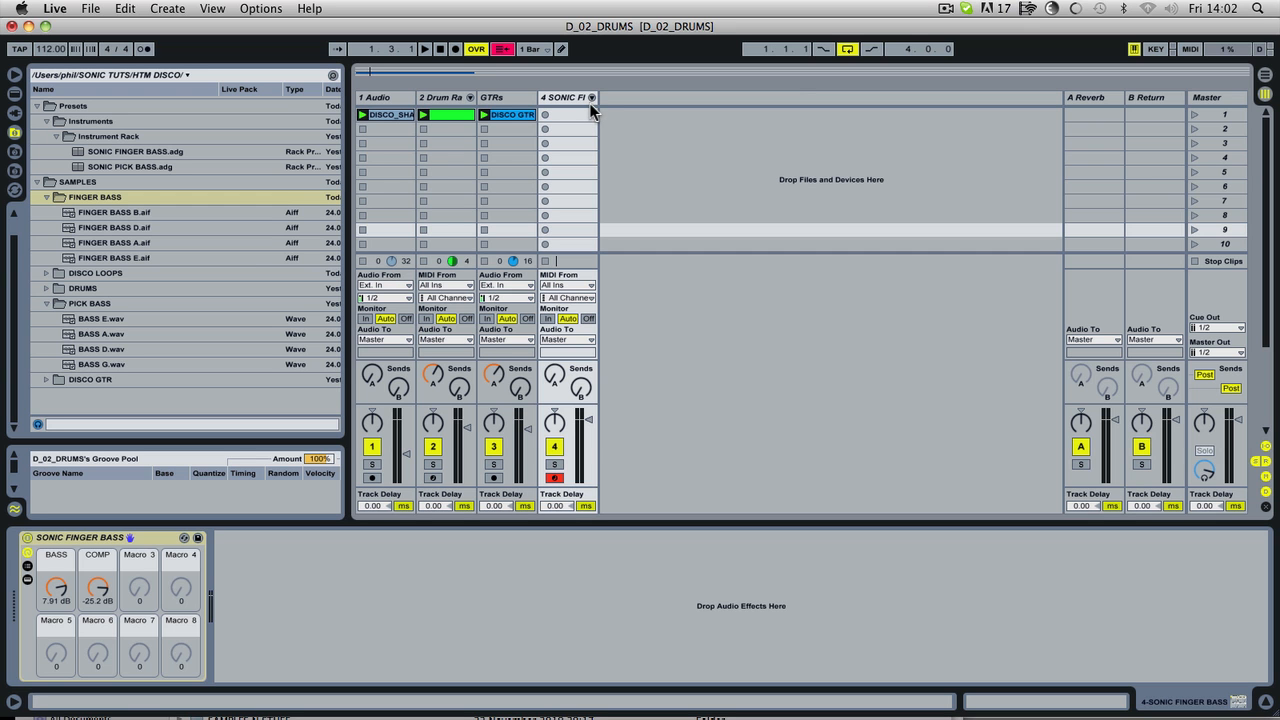
pyautogui.press('space')
pyautogui.press('space')
pyautogui.press('space')
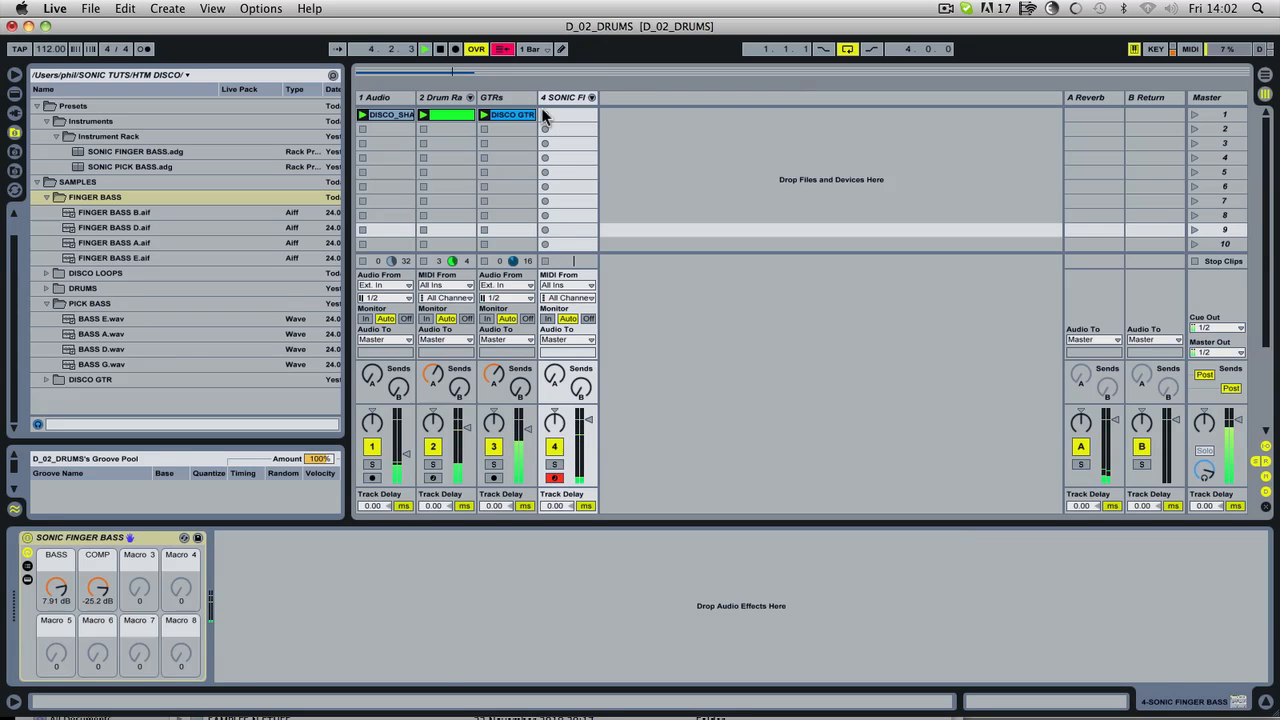
pyautogui.click(545, 115)
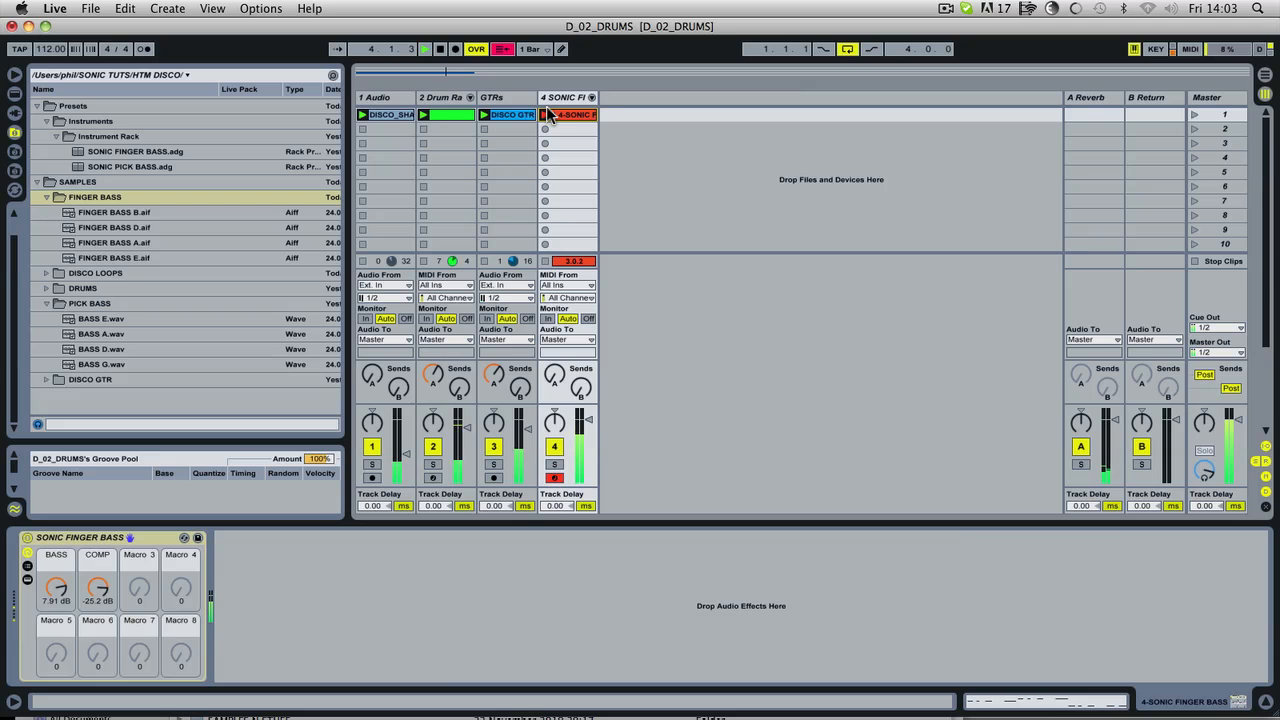
pyautogui.click(548, 115)
# Step: Open the recorded bass clip in an enlarged note editor and trim its loop to four bars, ending at 5.1.1
pyautogui.click(583, 116)
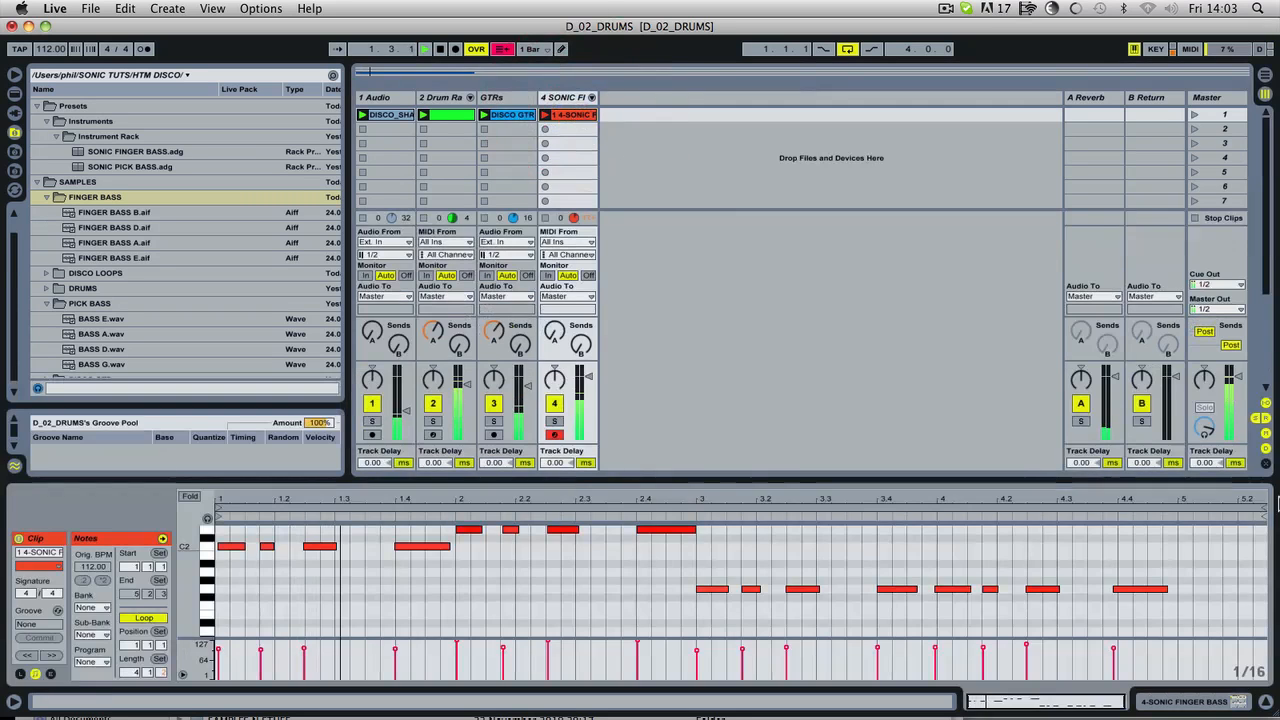
pyautogui.moveTo(1265, 511); pyautogui.dragTo(1177, 511)
pyautogui.moveTo(674, 480); pyautogui.dragTo(677, 360)
pyautogui.moveTo(175, 541); pyautogui.dragTo(185, 537)
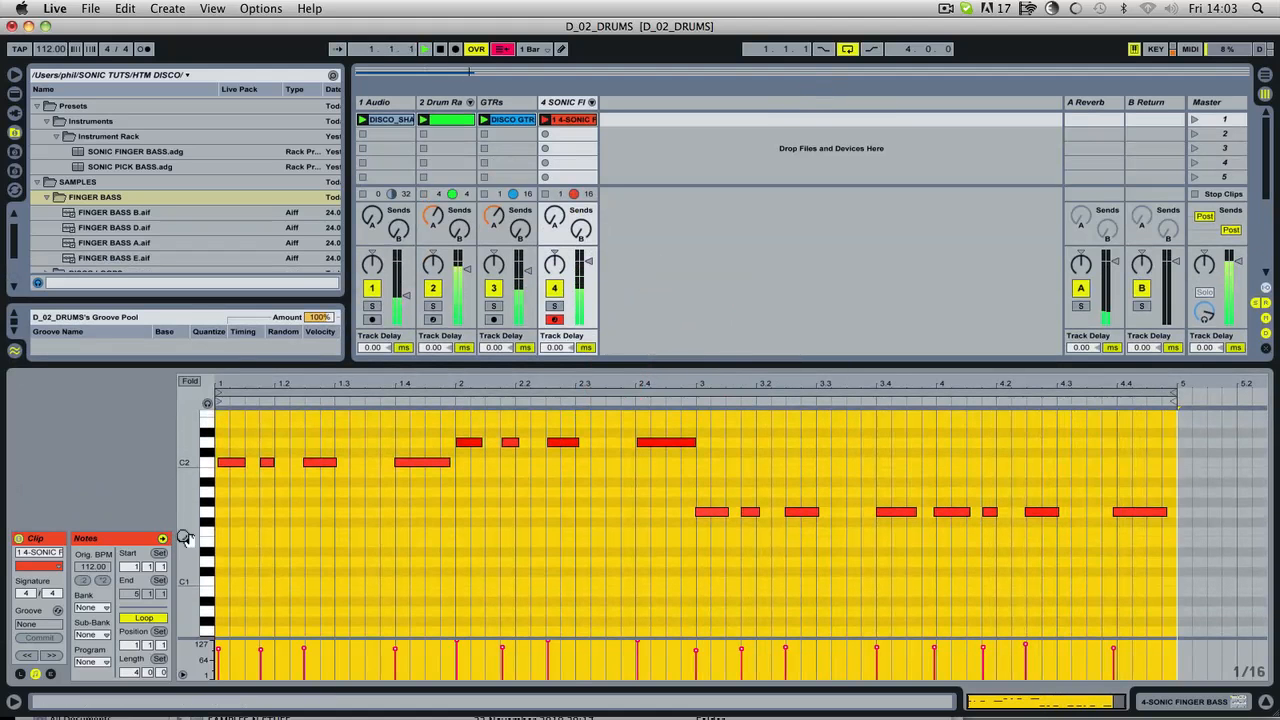
# Step: Select all notes in the bass clip, quantize their starts to 1/16, and play the result
pyautogui.click(397, 516)
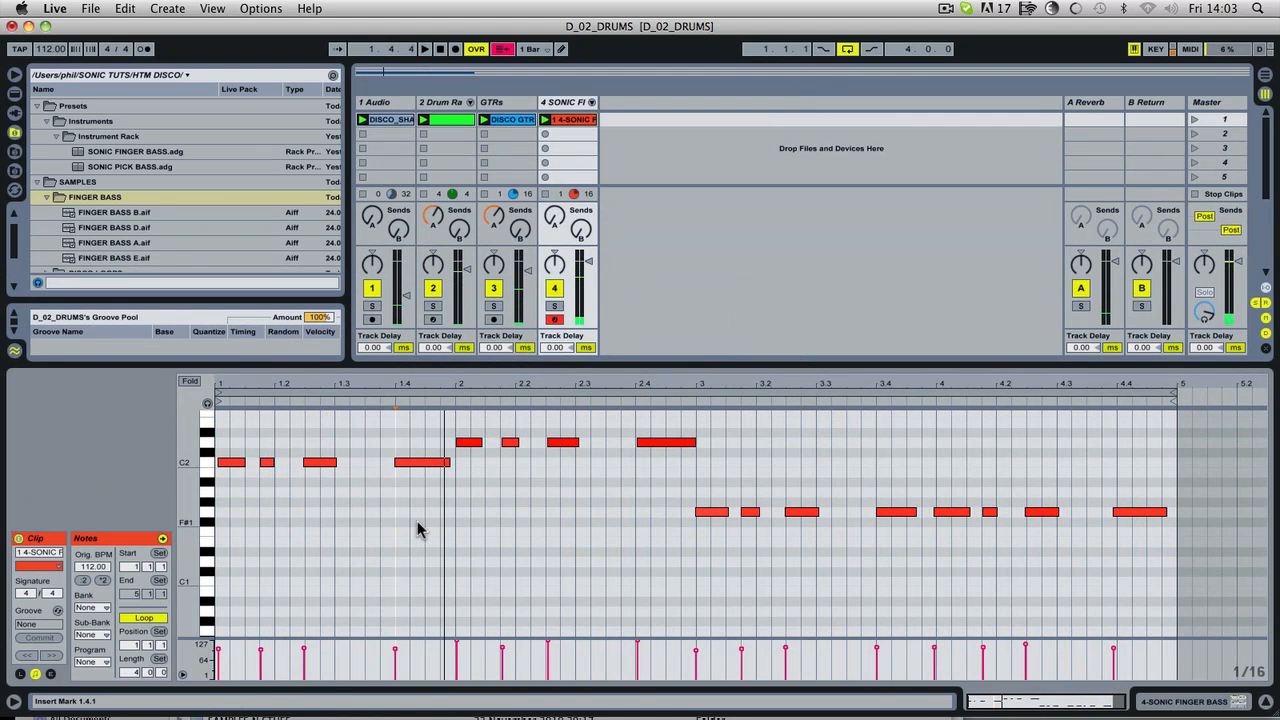
pyautogui.press('super+a')
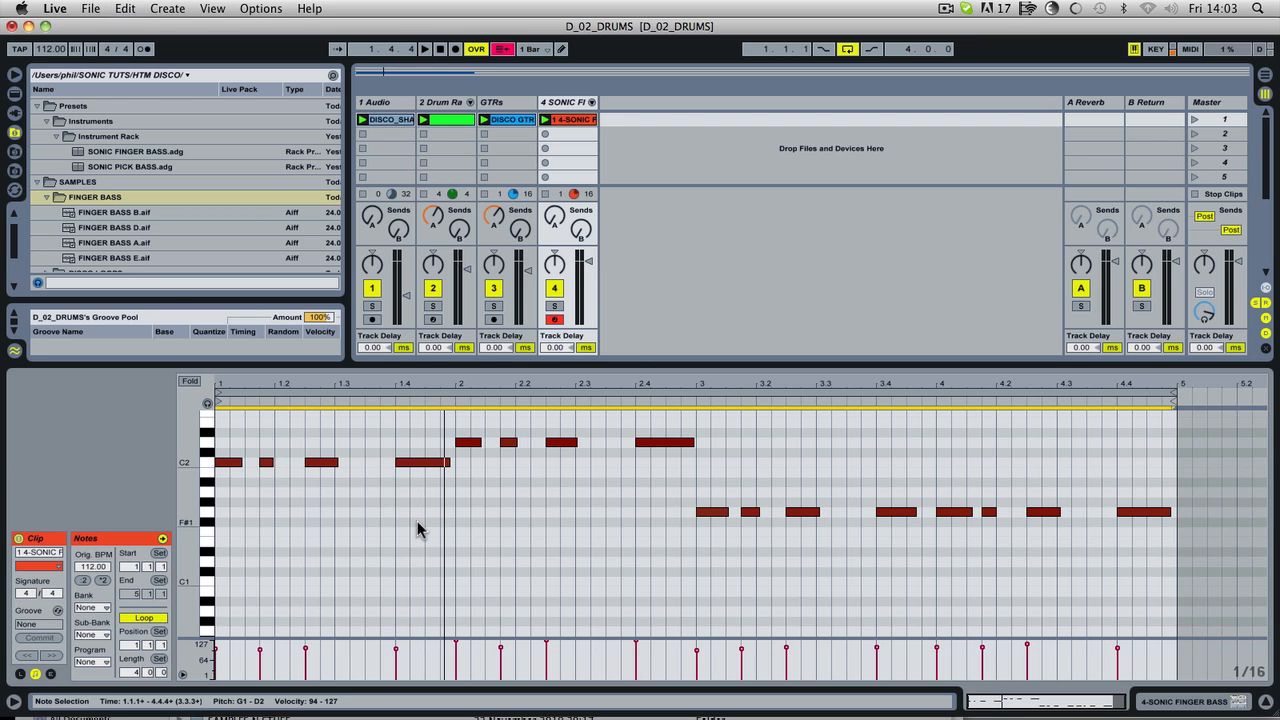
pyautogui.rightClick(296, 523)
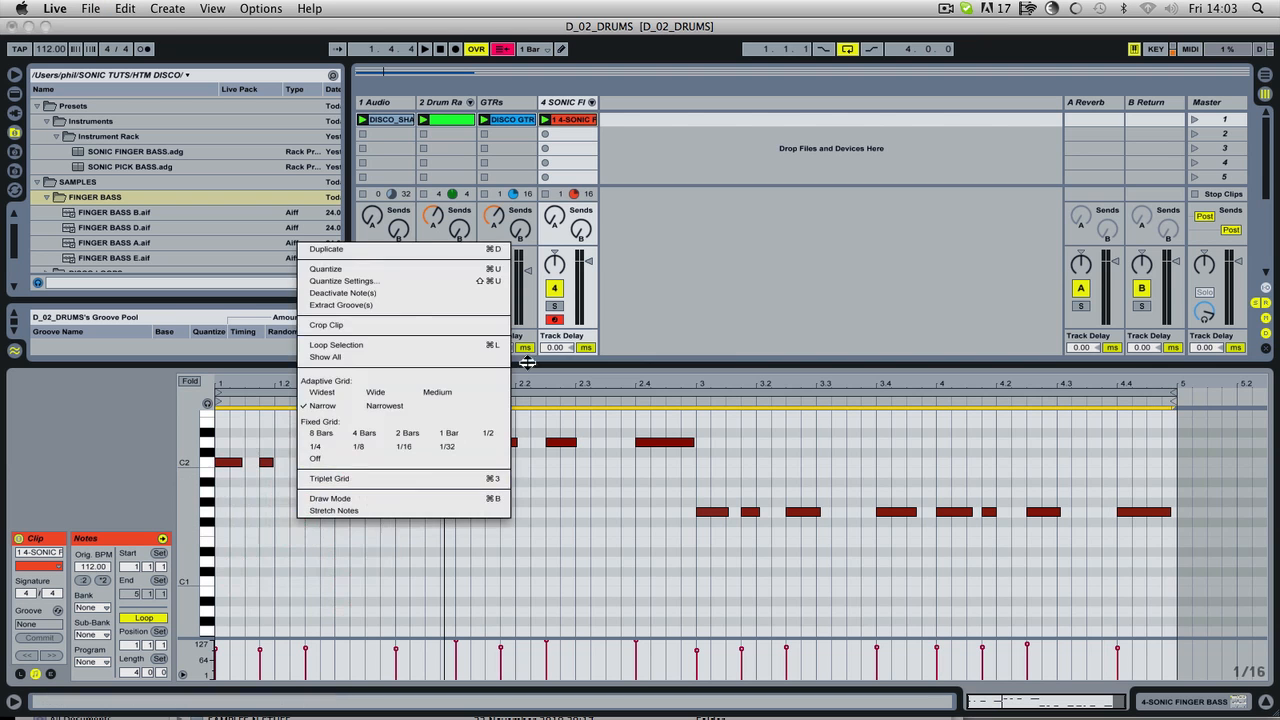
pyautogui.click(385, 281)
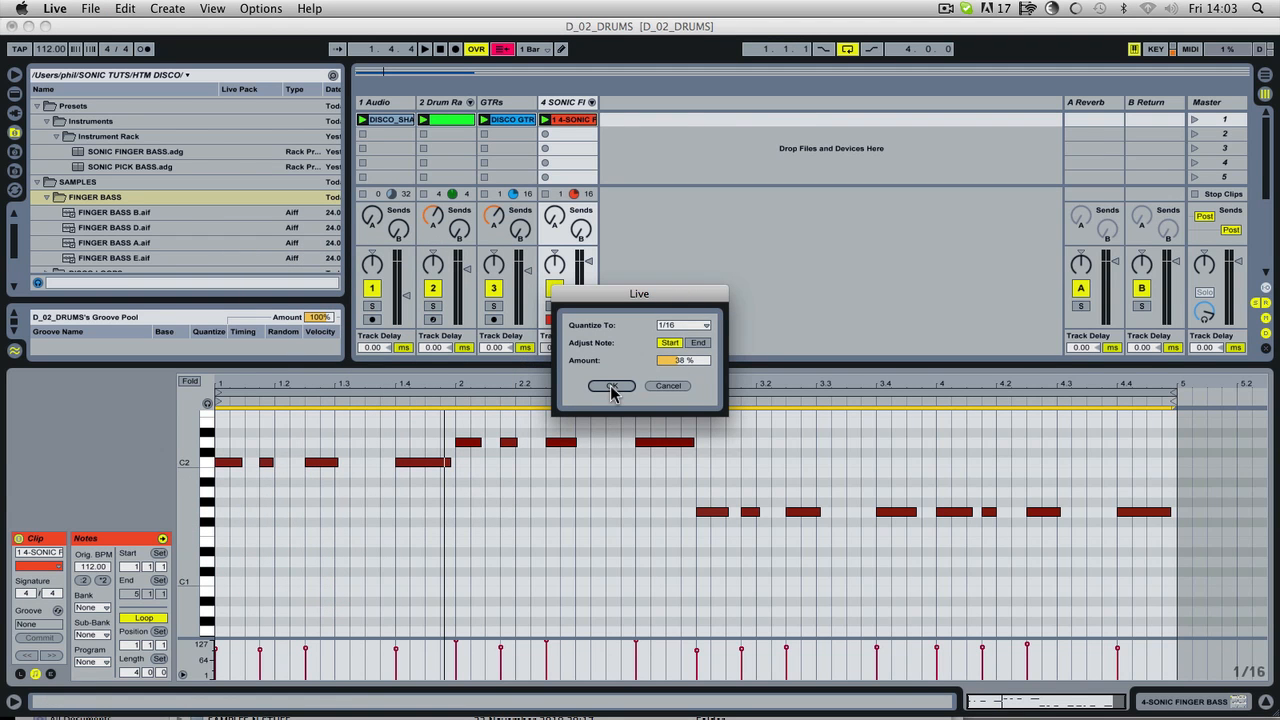
pyautogui.click(611, 388)
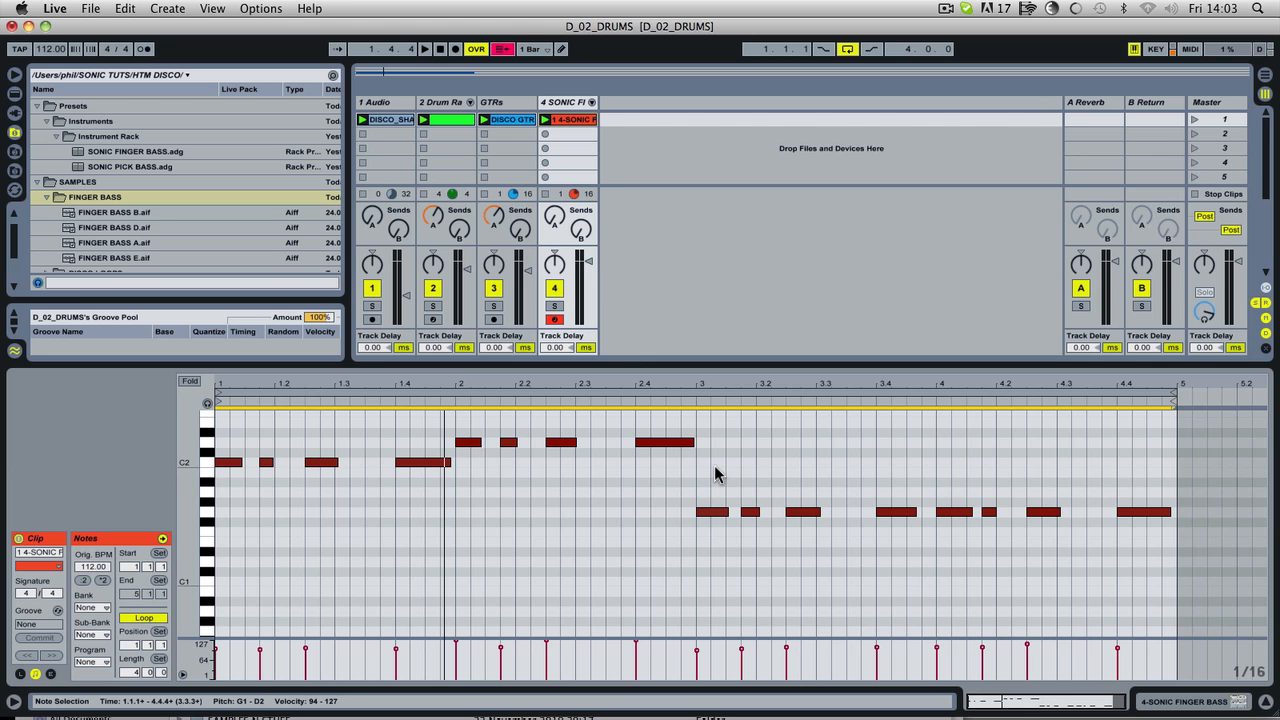
pyautogui.press('space')
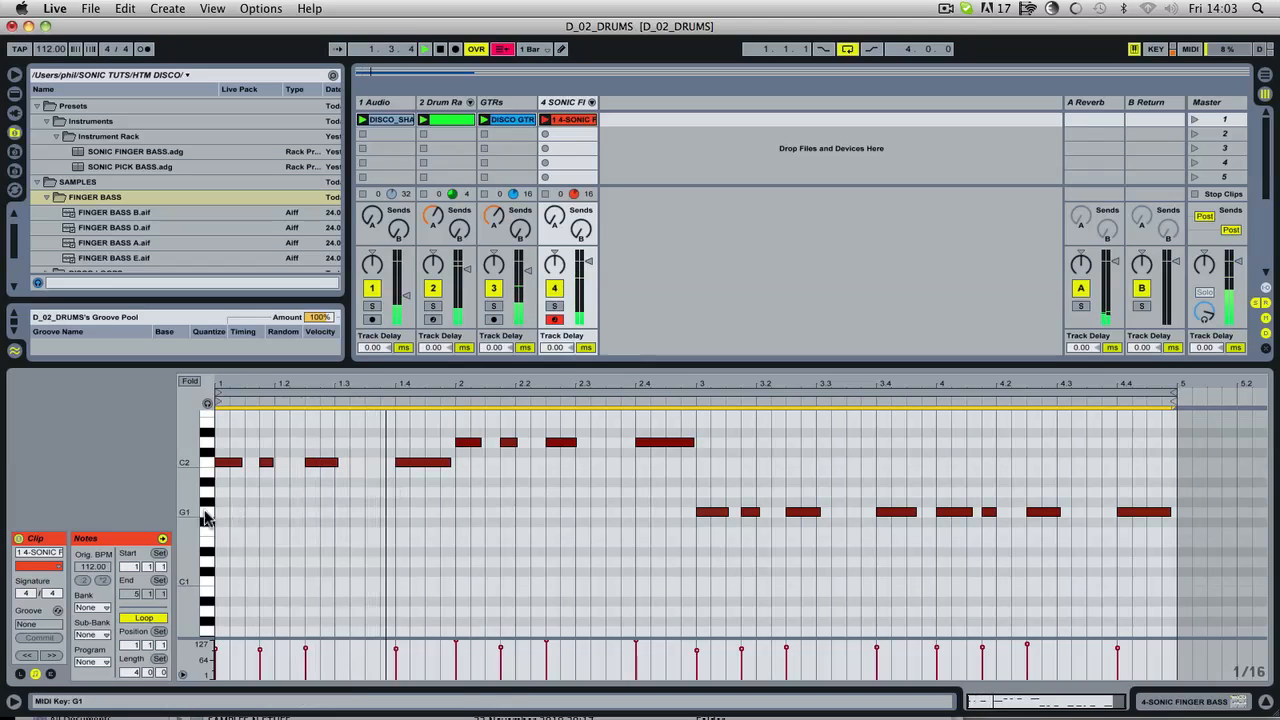
# Step: Copy the short C2 note in bar 1 up an octave to C3 and place the copy at 1.3.2 while auditioning it
pyautogui.moveTo(197, 507)
pyautogui.mouseDown()
pyautogui.moveTo(194, 614)
pyautogui.moveTo(203, 506)
pyautogui.mouseUp()
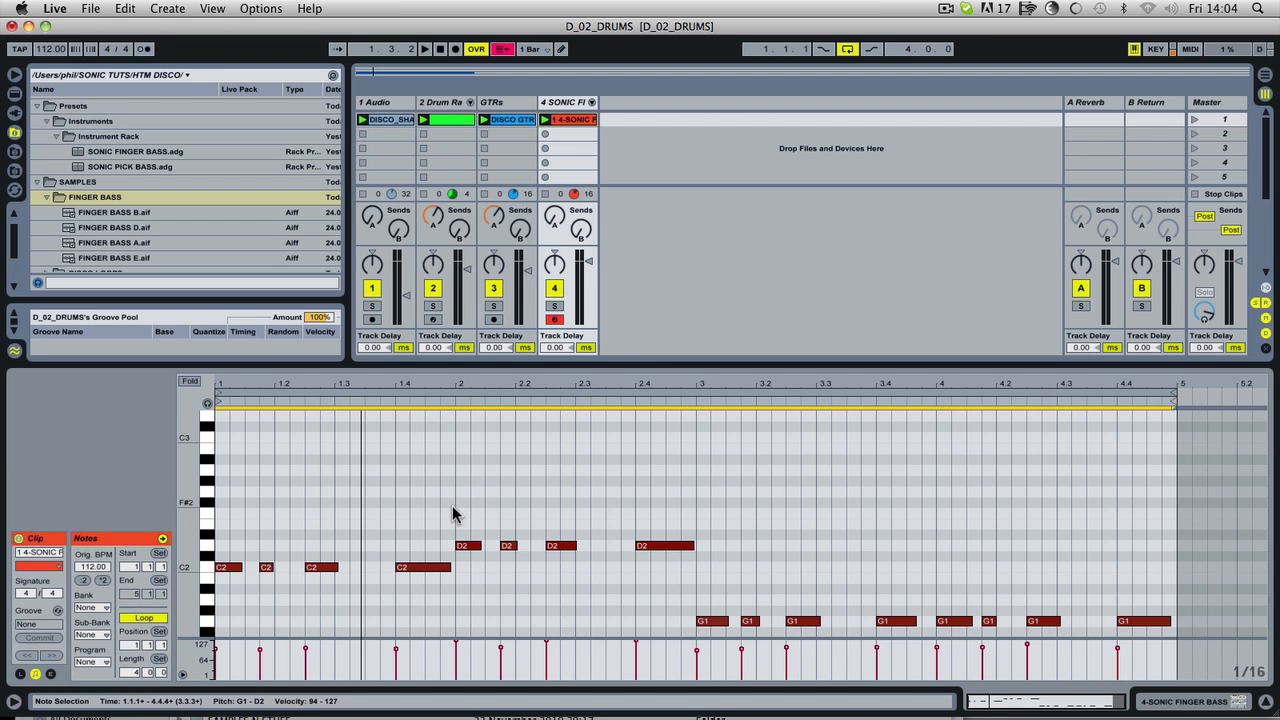
pyautogui.moveTo(268, 567); pyautogui.dragTo(370, 437)
pyautogui.click(283, 612)
pyautogui.click(268, 569)
pyautogui.press('space')
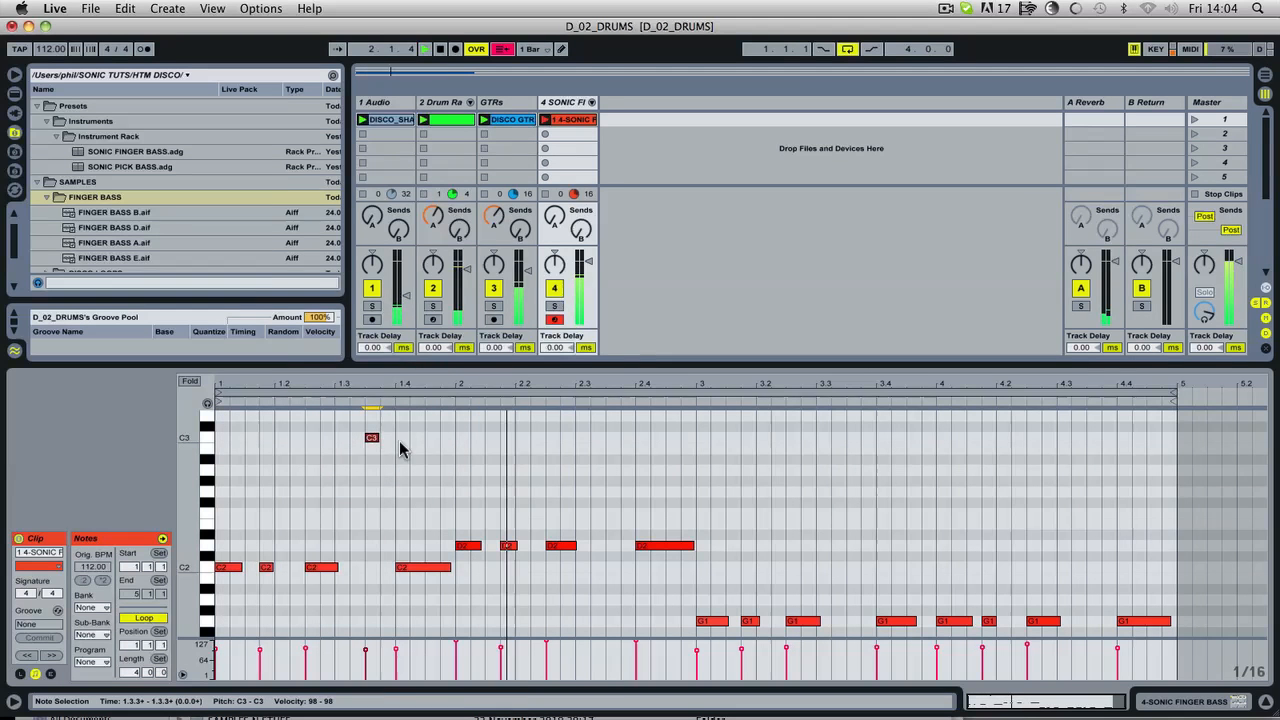
pyautogui.moveTo(376, 441); pyautogui.dragTo(386, 442)
pyautogui.press('space')
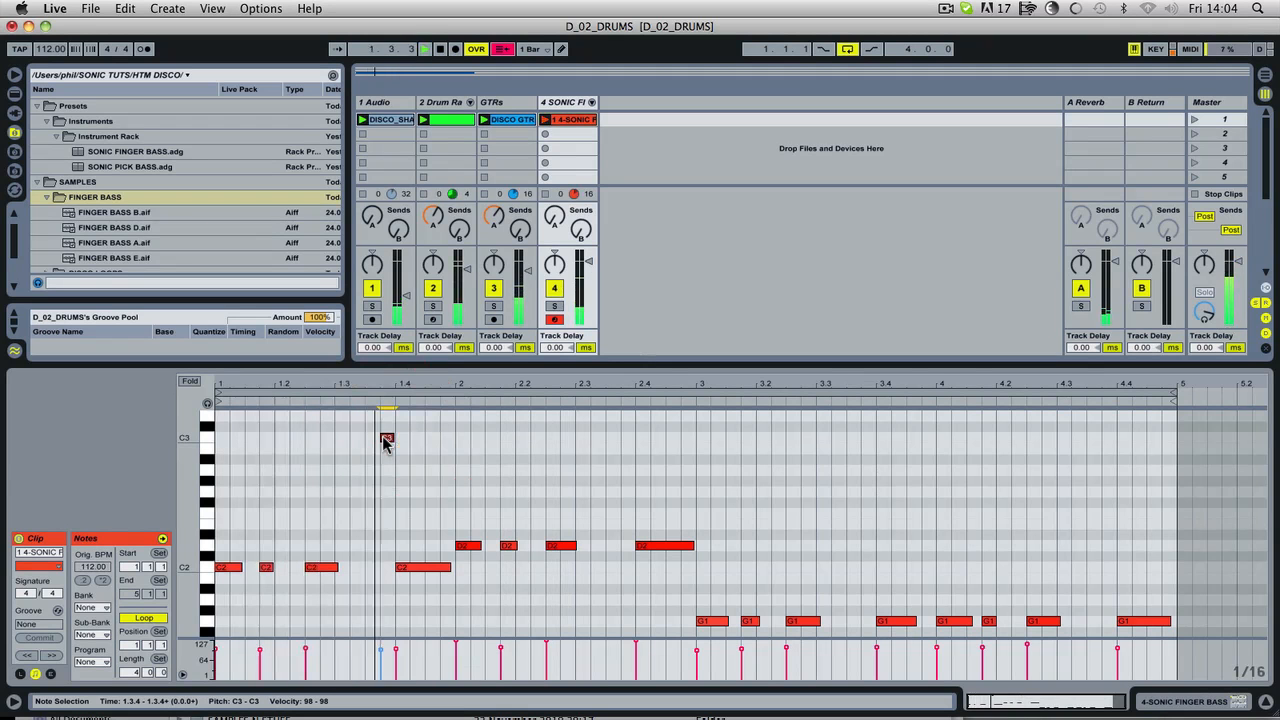
pyautogui.moveTo(386, 442); pyautogui.dragTo(353, 441)
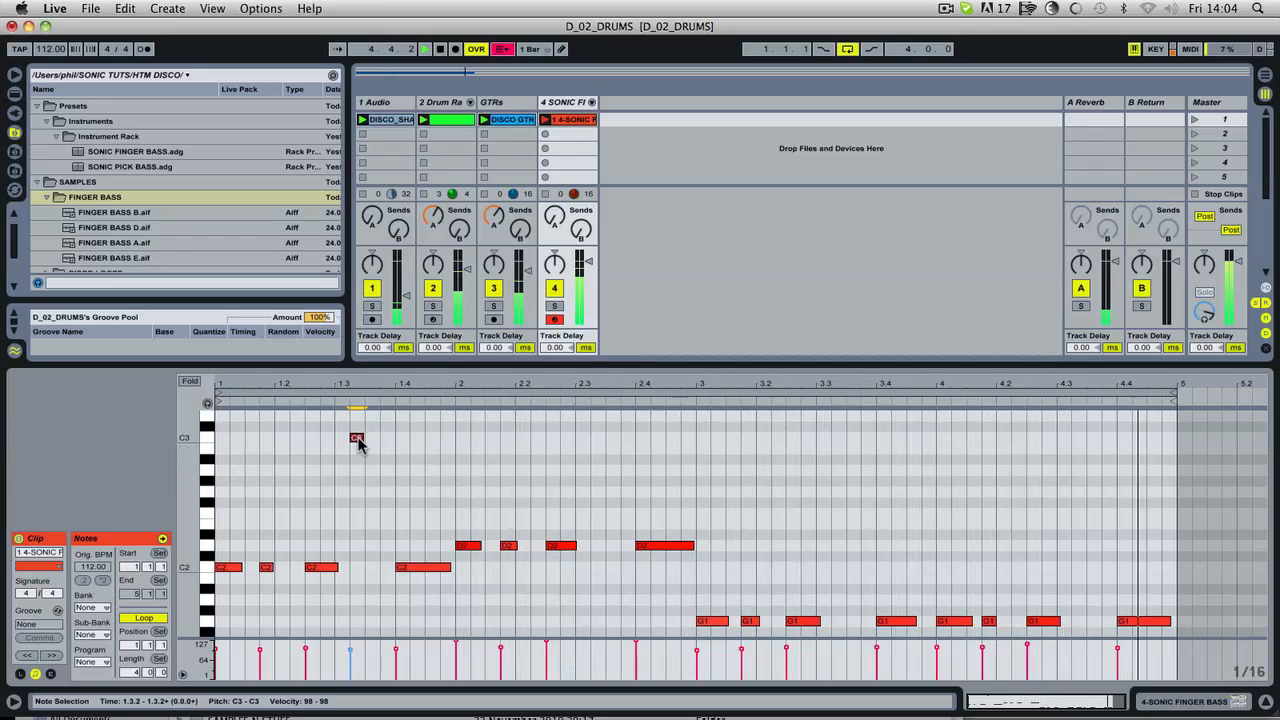
# Step: Copy the C3 note at 1.3.2 into bar 2 as a D3 note at 2.3.2
pyautogui.moveTo(358, 443); pyautogui.dragTo(598, 430)
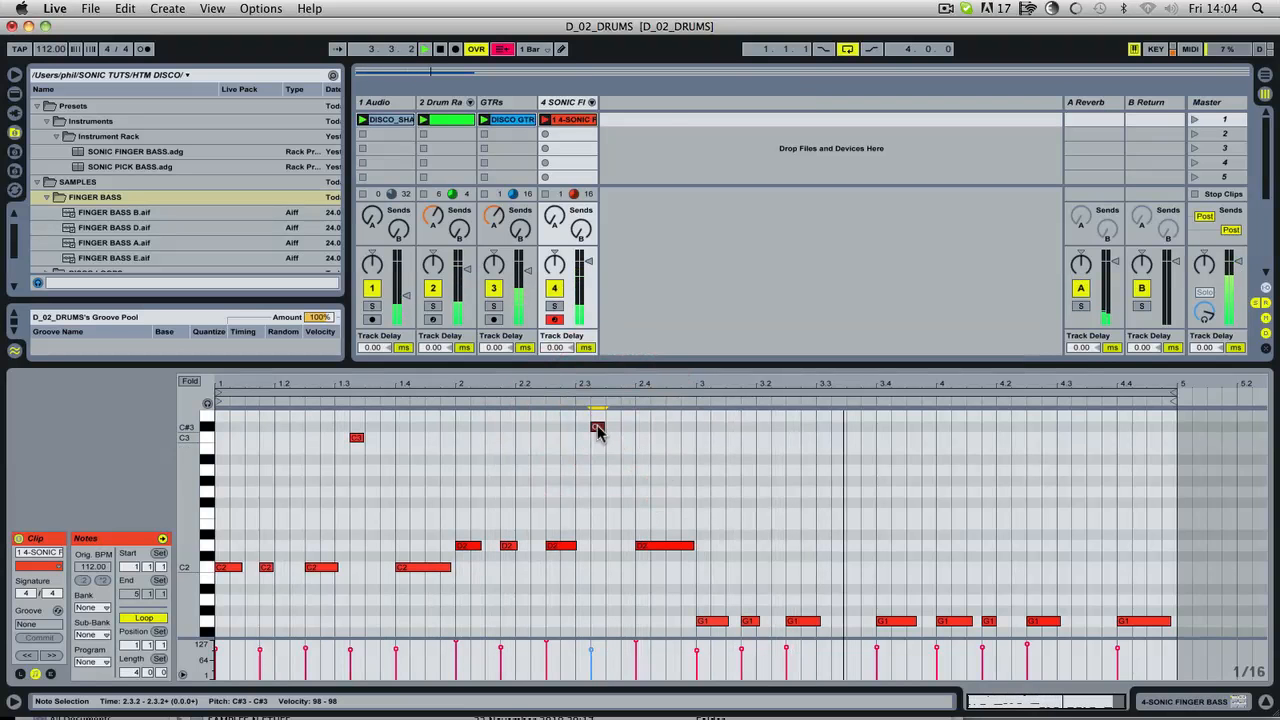
pyautogui.doubleClick(598, 428)
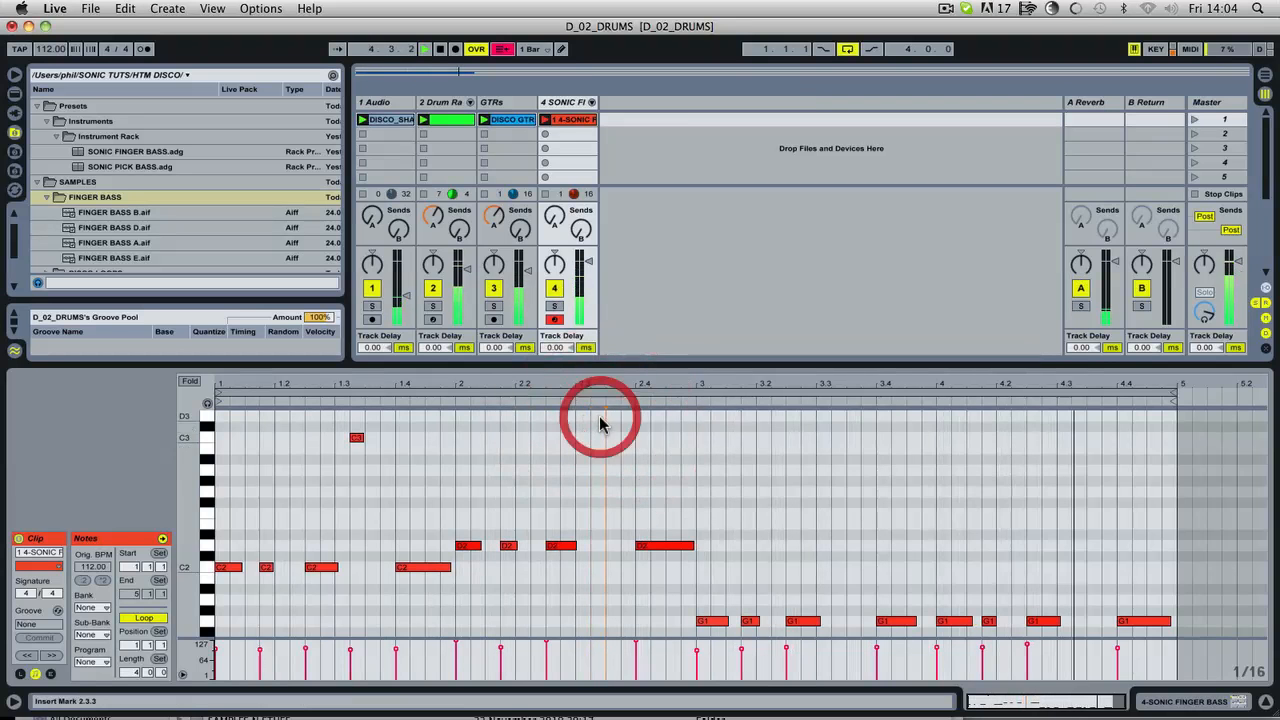
pyautogui.moveTo(357, 437); pyautogui.dragTo(598, 416)
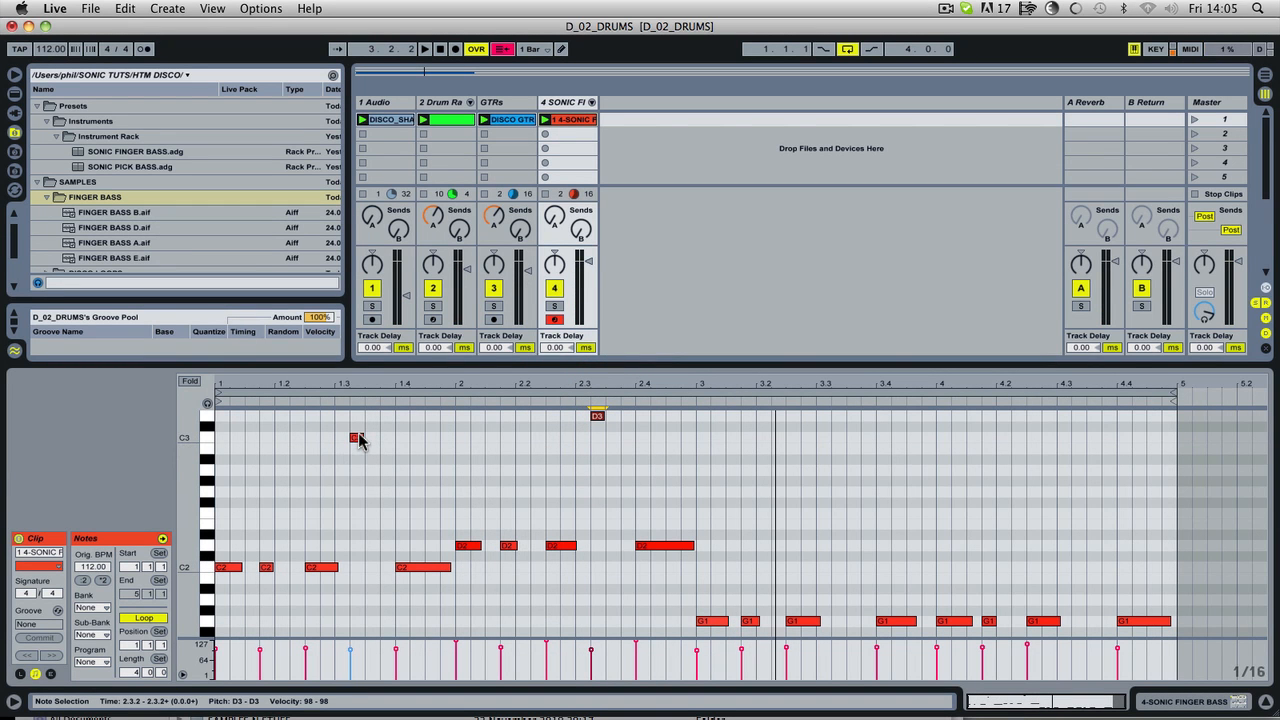
# Step: Copy the C3 note at 1.3.2 again and, auditioning positions, place the copy on A#1 at 1.2.2
pyautogui.moveTo(343, 440); pyautogui.dragTo(256, 443)
pyautogui.press('space')
pyautogui.press('space')
pyautogui.press('space')
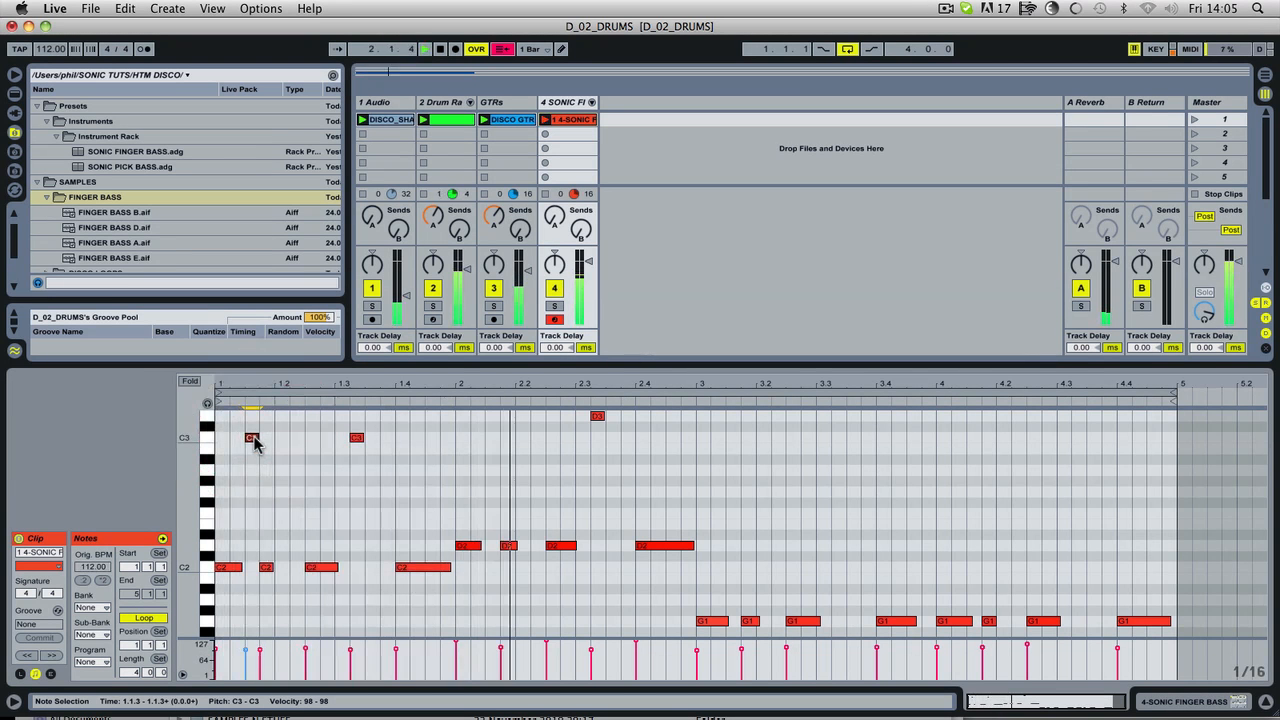
pyautogui.moveTo(256, 450); pyautogui.dragTo(298, 596)
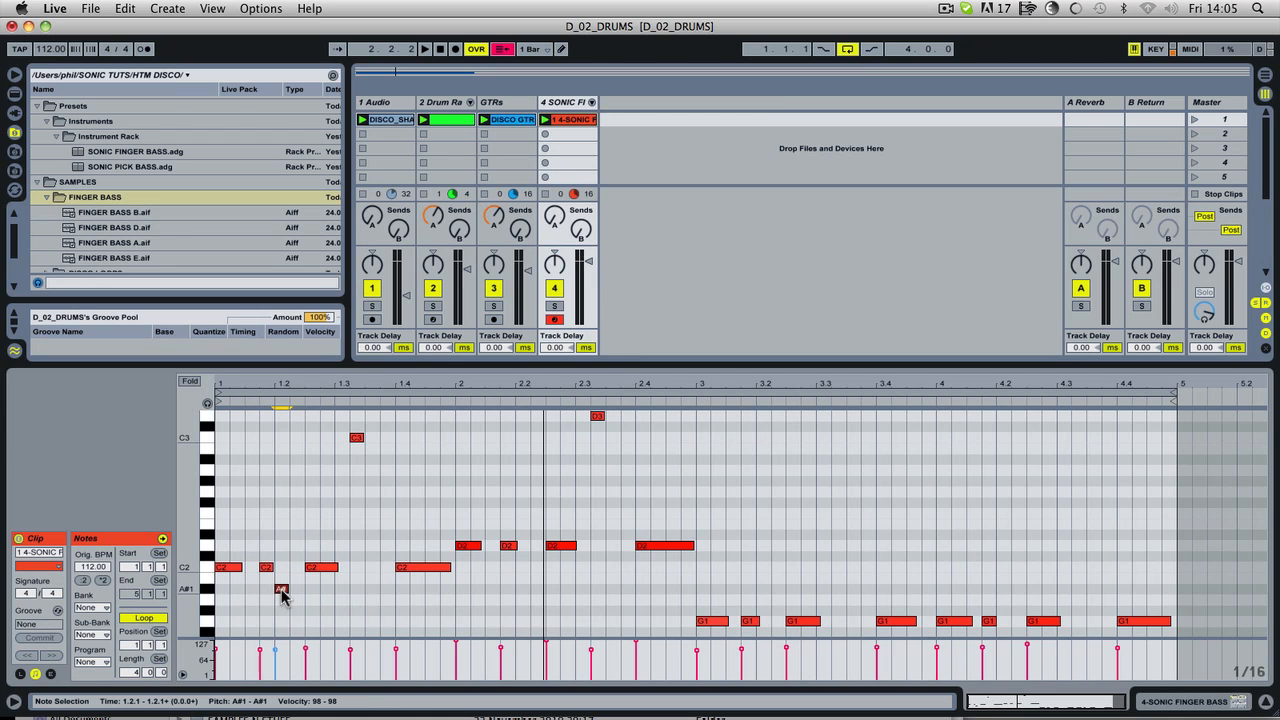
pyautogui.press('space')
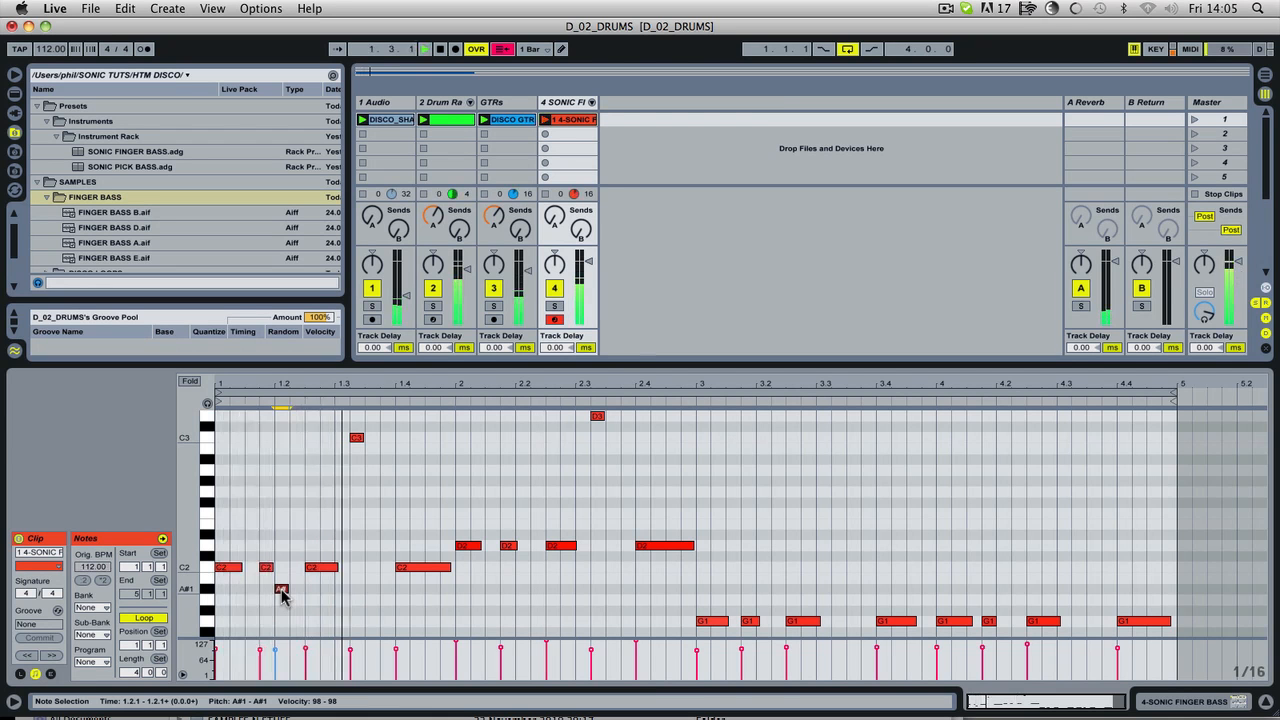
pyautogui.moveTo(283, 593); pyautogui.dragTo(296, 592)
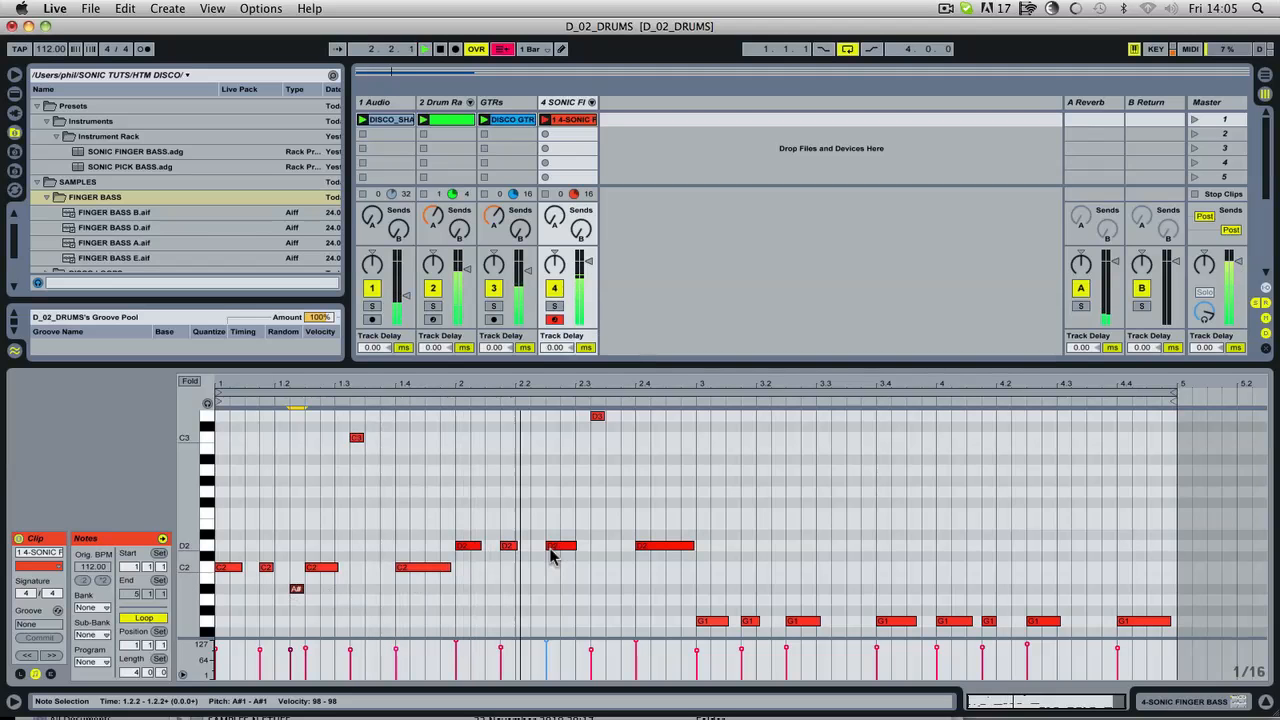
# Step: Stop playback and add a short C2 note at 2.2.2 leading into the following D2 note
pyautogui.press('space')
pyautogui.doubleClick(536, 580)
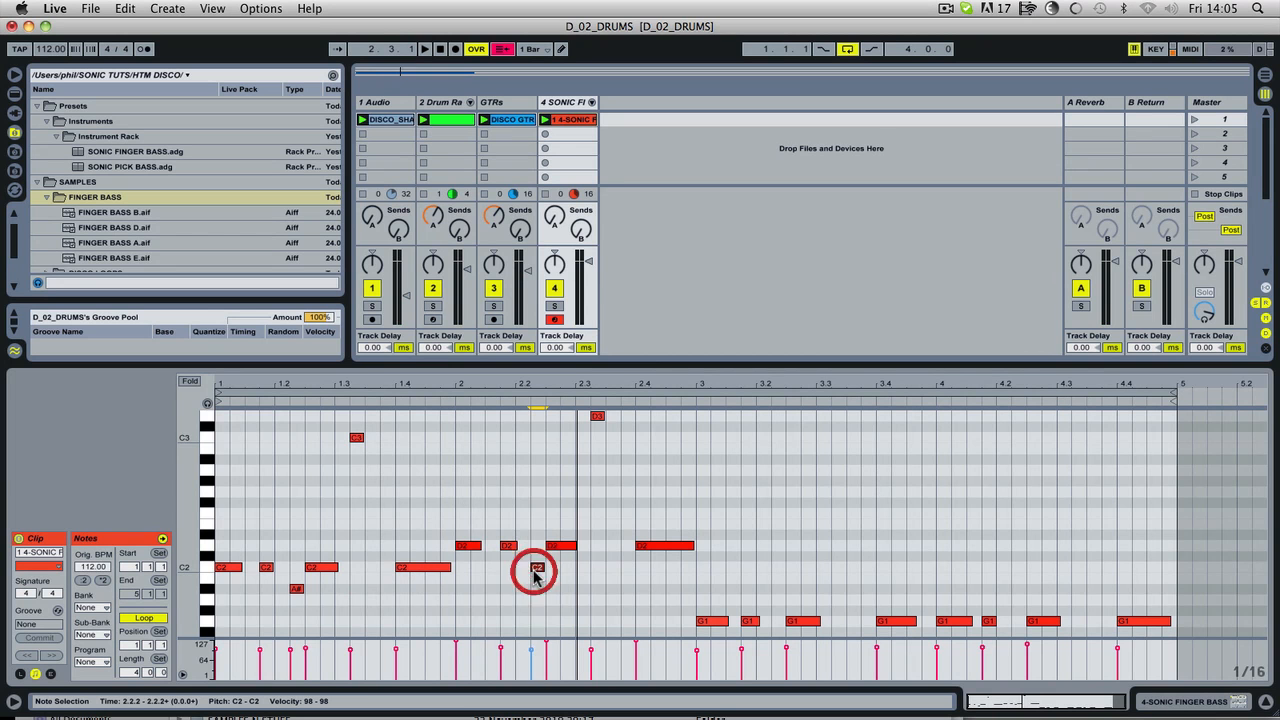
# Step: Add a very short C3 note in bar 1 and place it at 1.1.3 while auditioning its position
pyautogui.press('space')
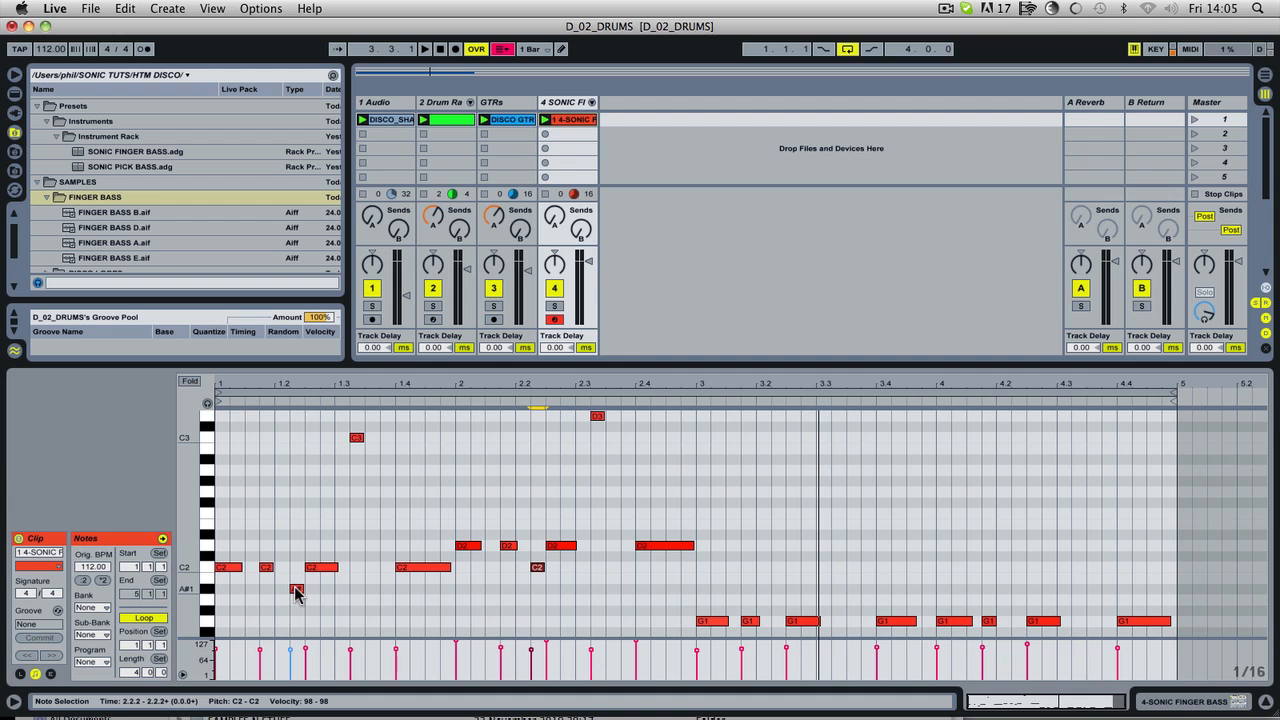
pyautogui.doubleClick(279, 540)
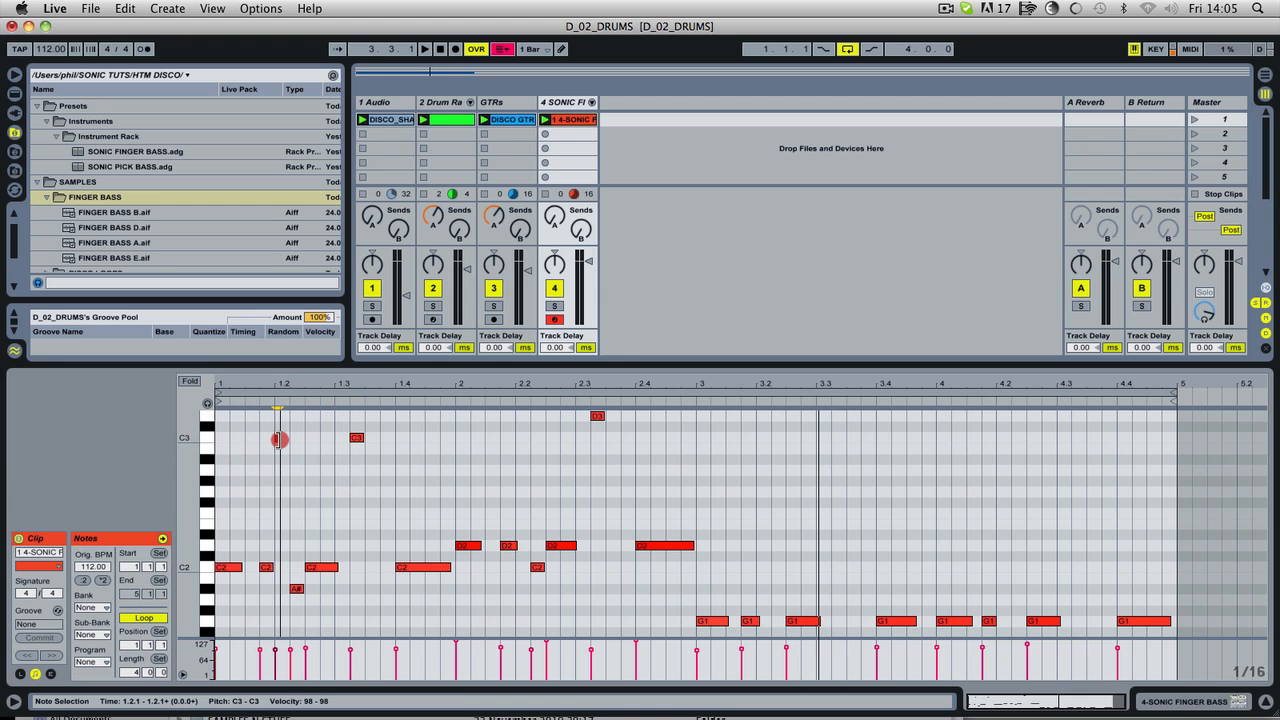
pyautogui.press('space')
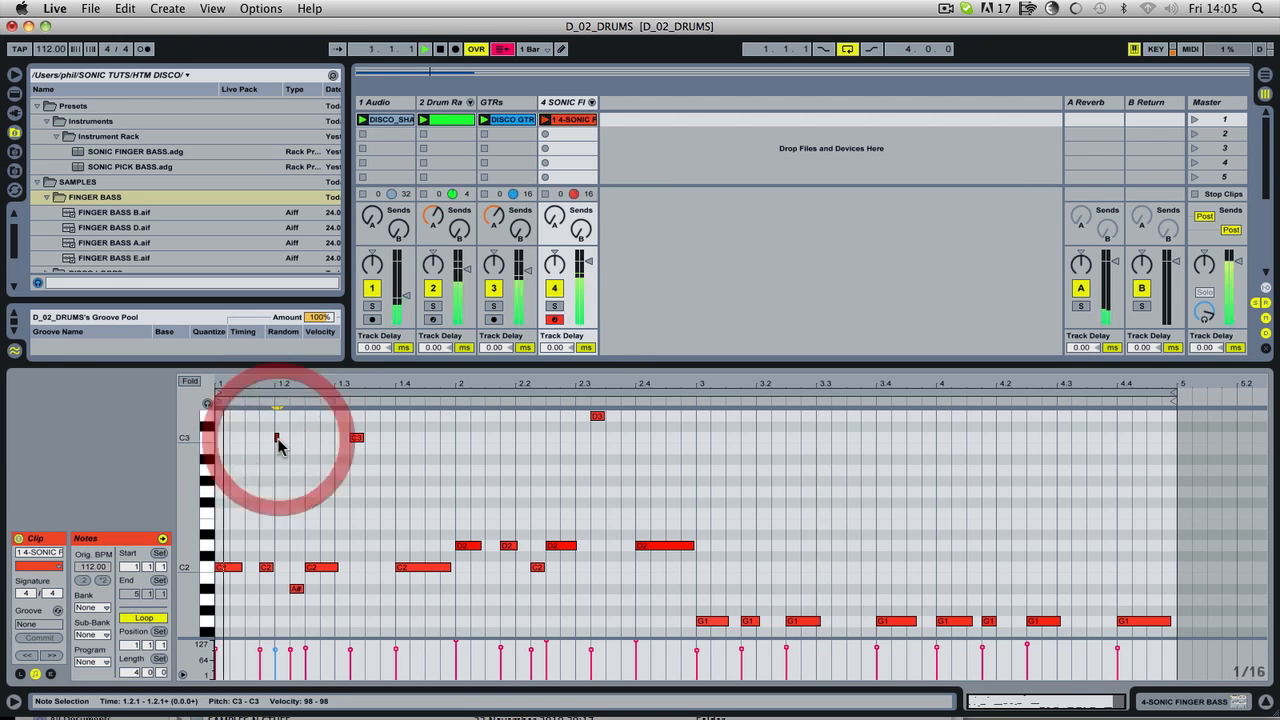
pyautogui.moveTo(279, 440); pyautogui.dragTo(252, 440)
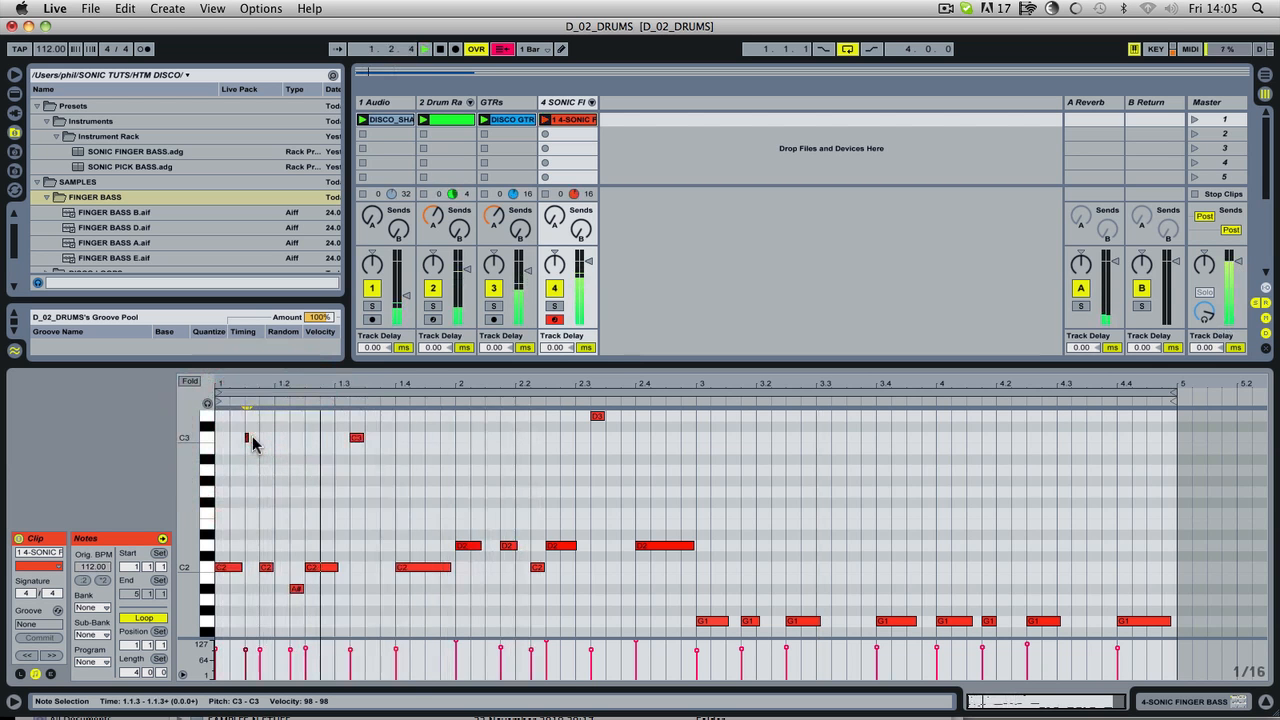
pyautogui.press('space')
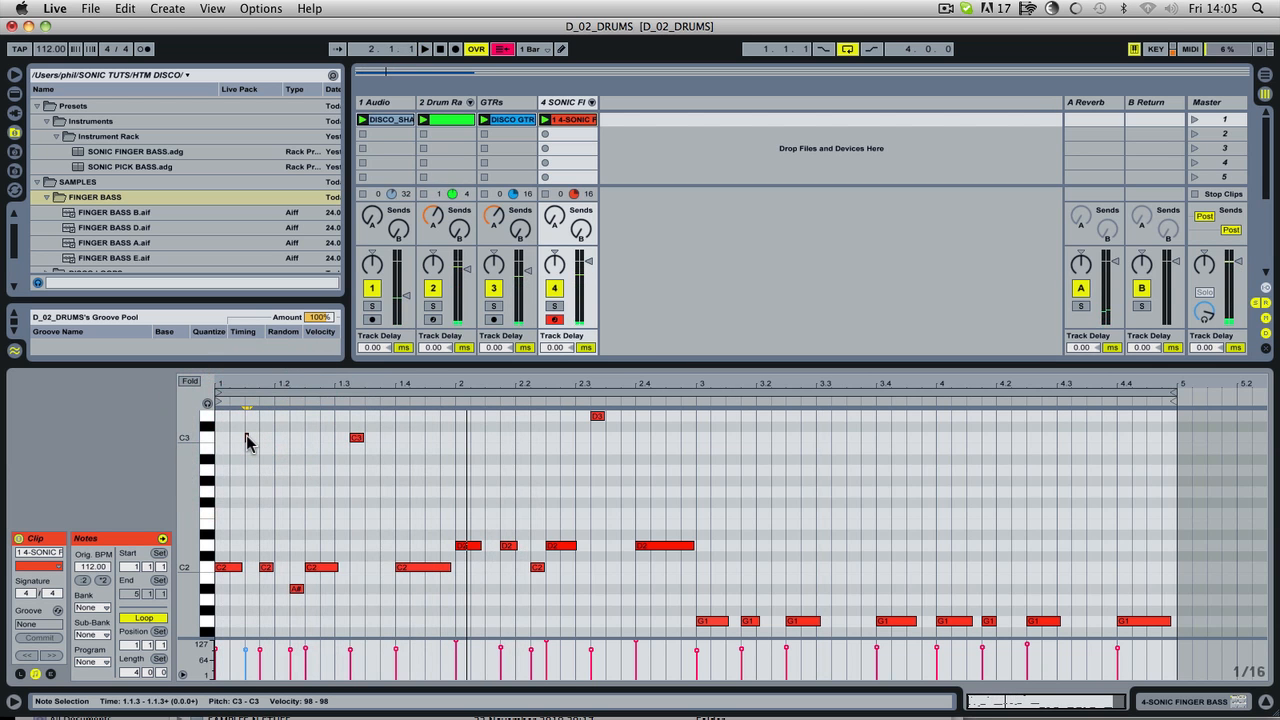
# Step: Try a copy of the short C3 note on F#2 at 1.3.3 while auditioning it
pyautogui.moveTo(248, 447); pyautogui.dragTo(373, 509)
pyautogui.press('space')
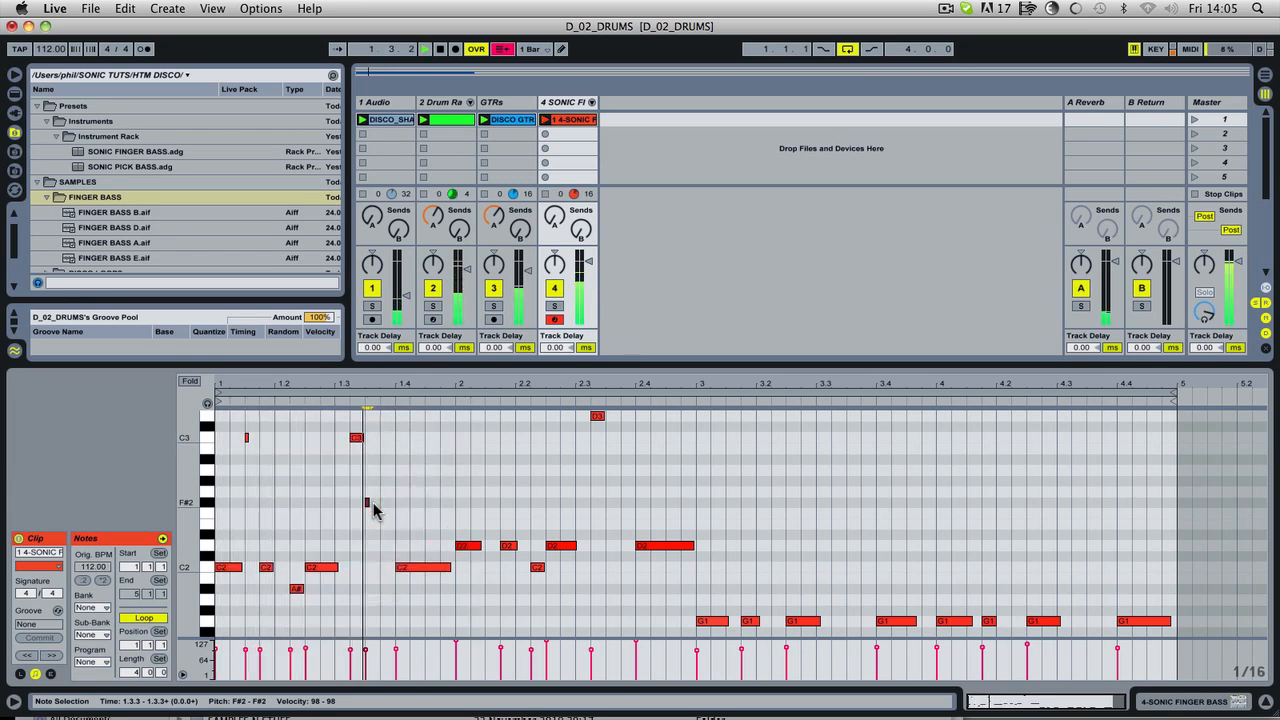
pyautogui.press('space')
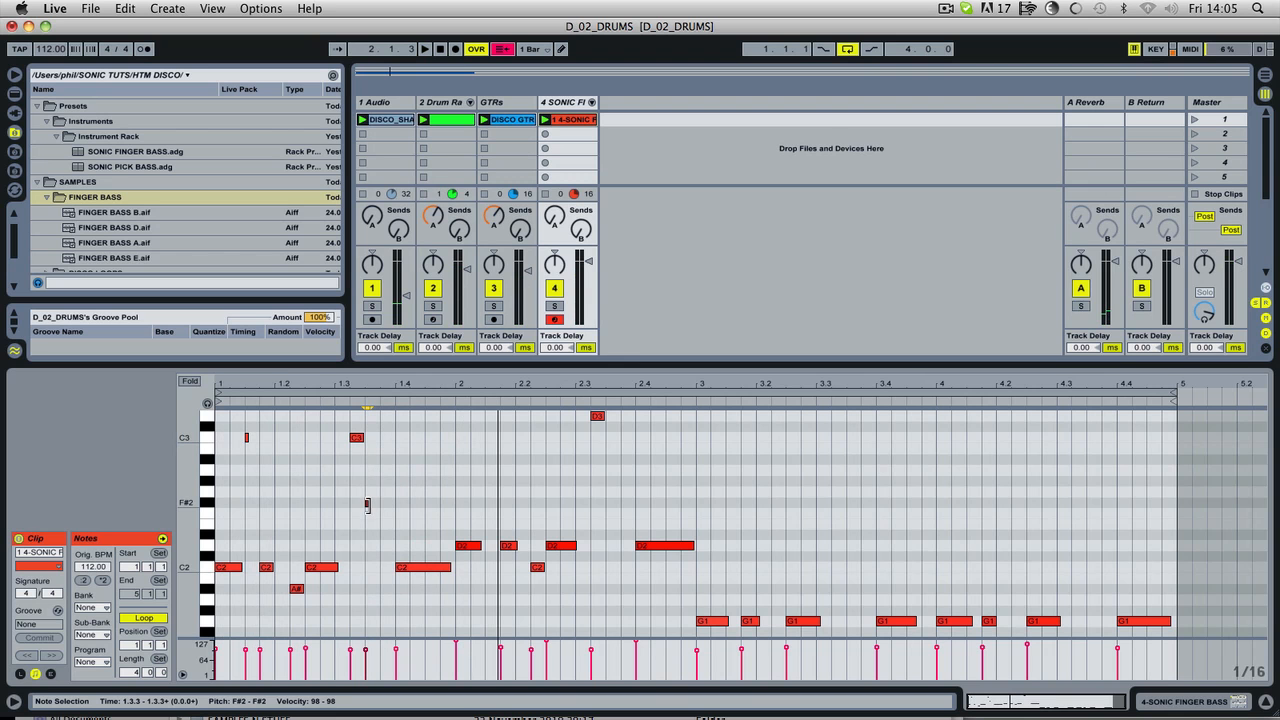
pyautogui.moveTo(296, 594)
pyautogui.mouseDown()
pyautogui.moveTo(380, 591)
pyautogui.moveTo(294, 594)
pyautogui.mouseUp()
pyautogui.press('space')
pyautogui.press('super+z')
pyautogui.press('super+z')
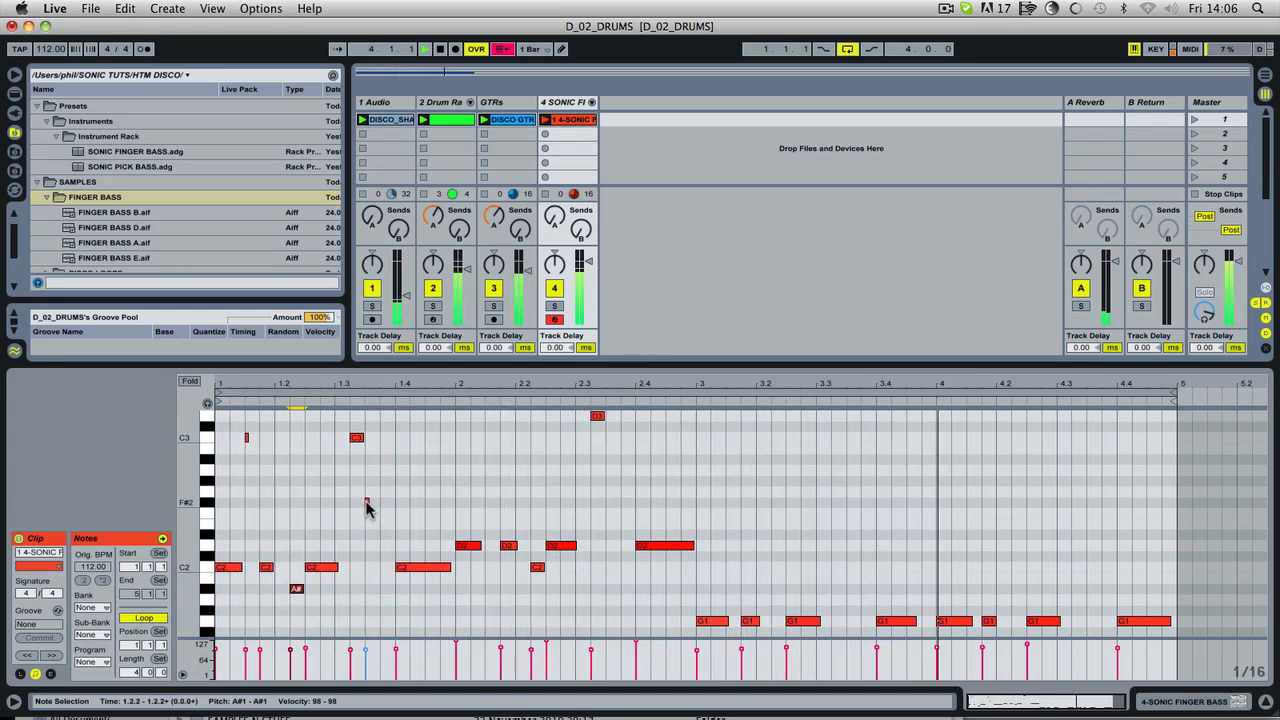
# Step: Place a copy of the short note on C2 at 1.3.4 and lengthen it slightly
pyautogui.doubleClick(382, 567)
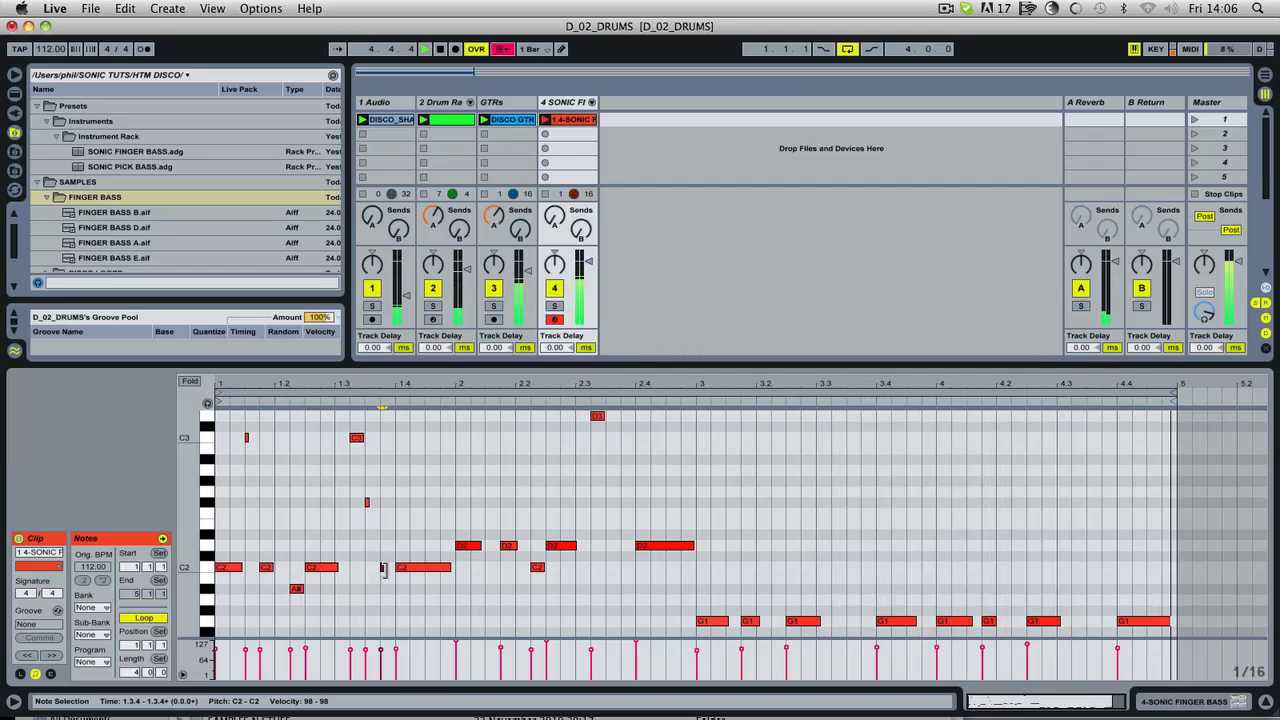
pyautogui.click(383, 569)
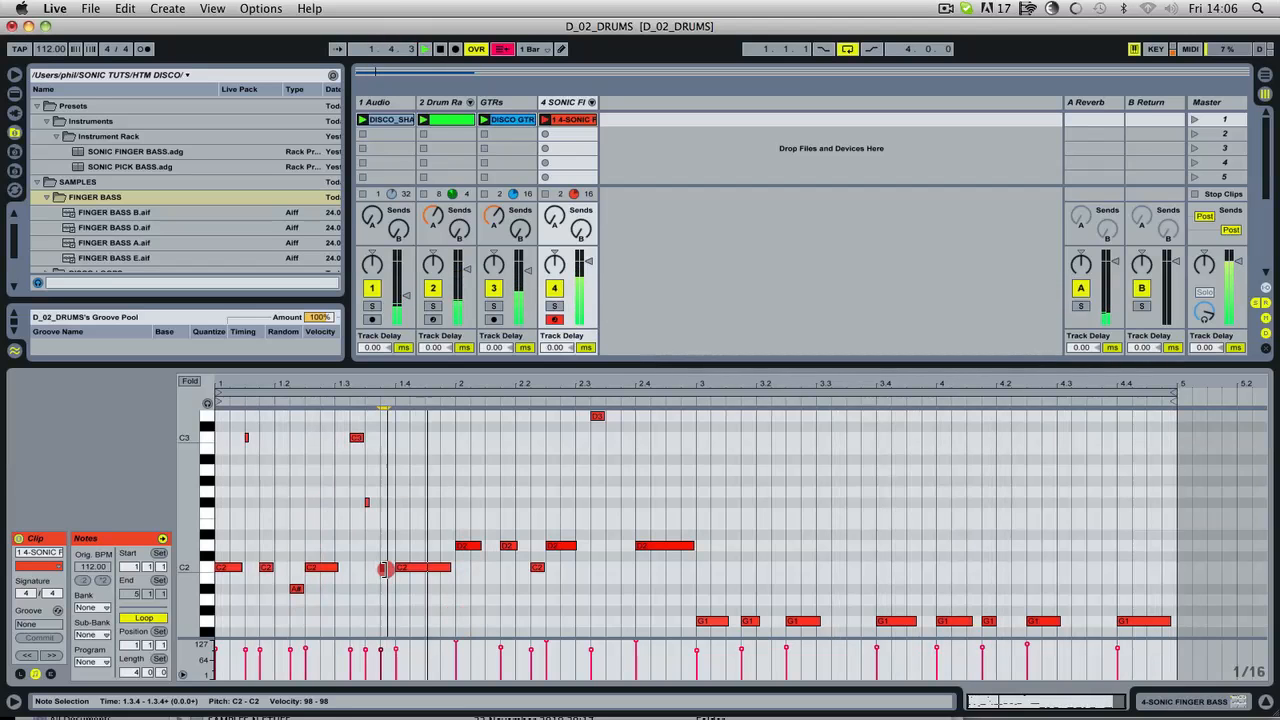
pyautogui.click(383, 569)
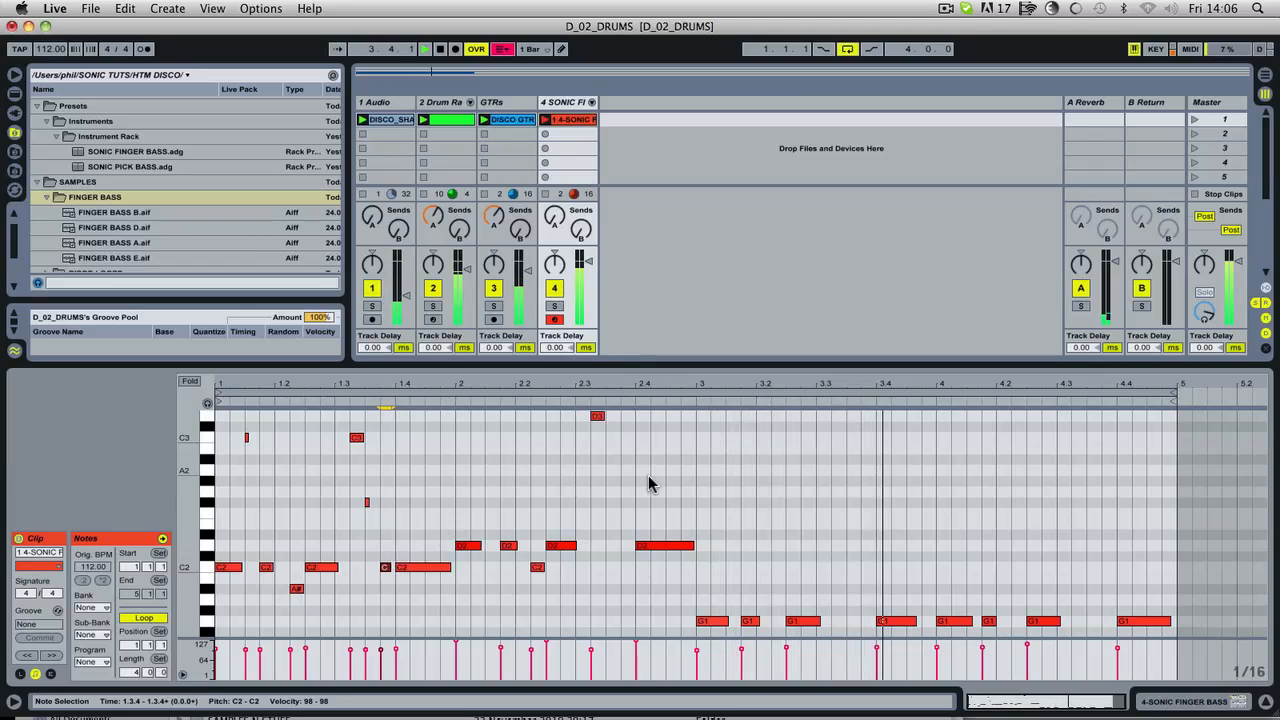
# Step: Copy the C2 note at 1.3.4 to D2 at 2.3.4 and delete the short F#2 note at 1.3.3
pyautogui.moveTo(386, 568); pyautogui.dragTo(625, 547)
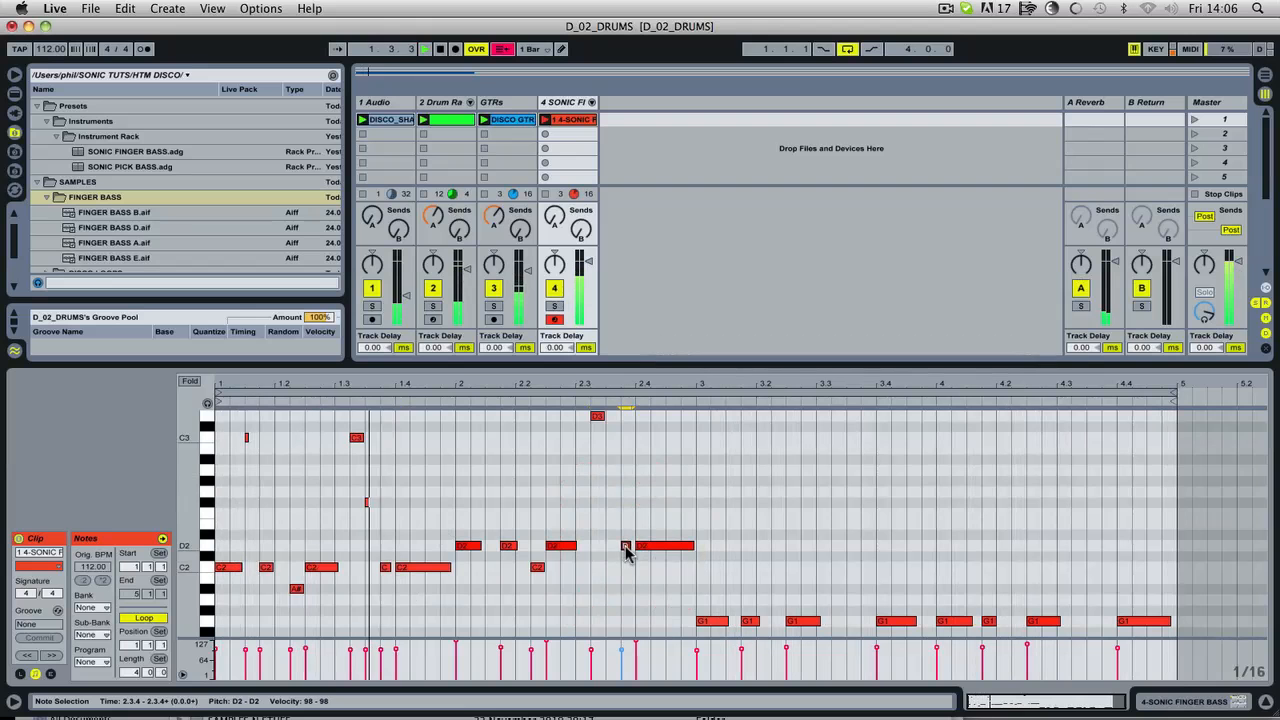
pyautogui.click(367, 501)
pyautogui.press('Delete')
# Step: Move the short C2 note at 1.3.4 up to G2 and fine-tune its length during playback
pyautogui.click(386, 569)
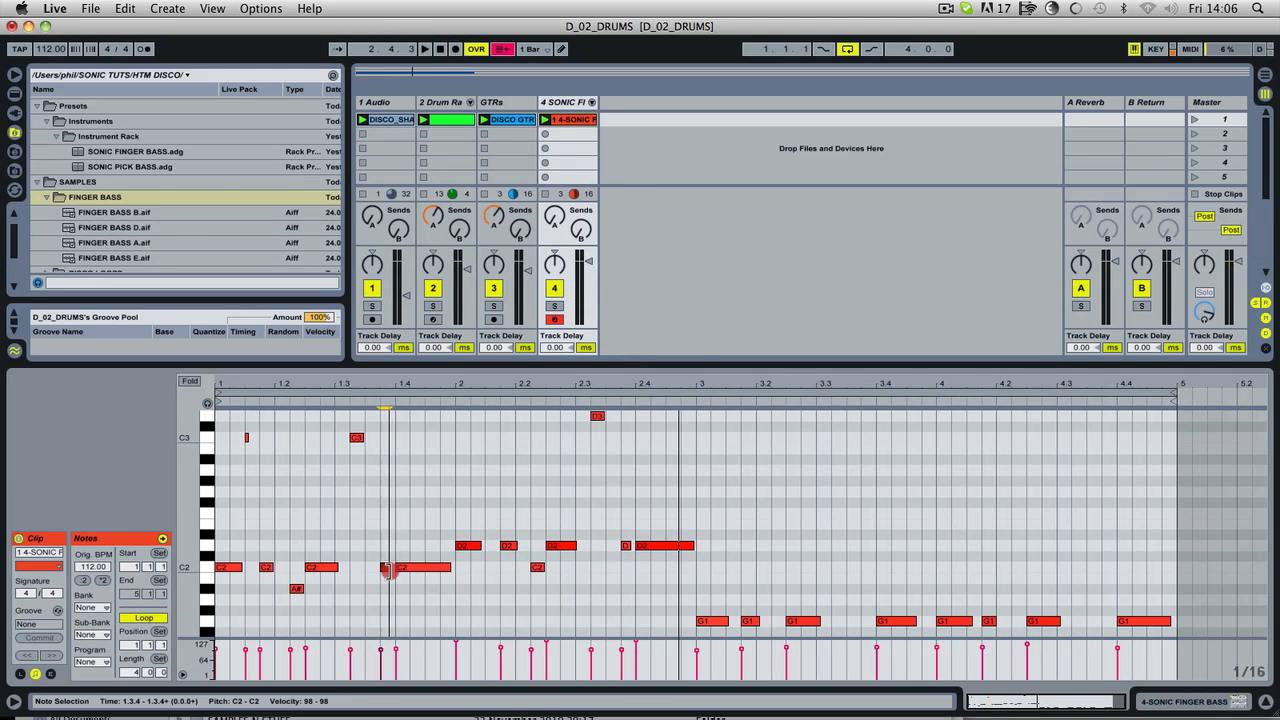
pyautogui.doubleClick(383, 570)
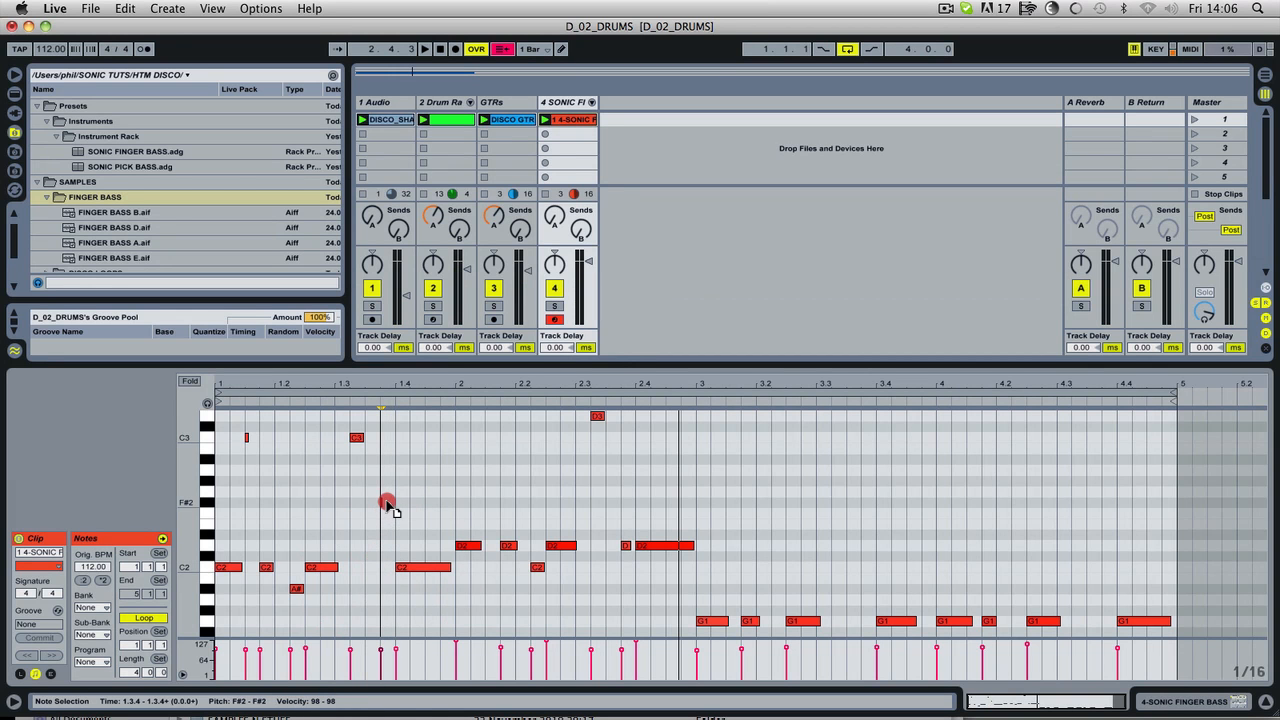
pyautogui.press('space')
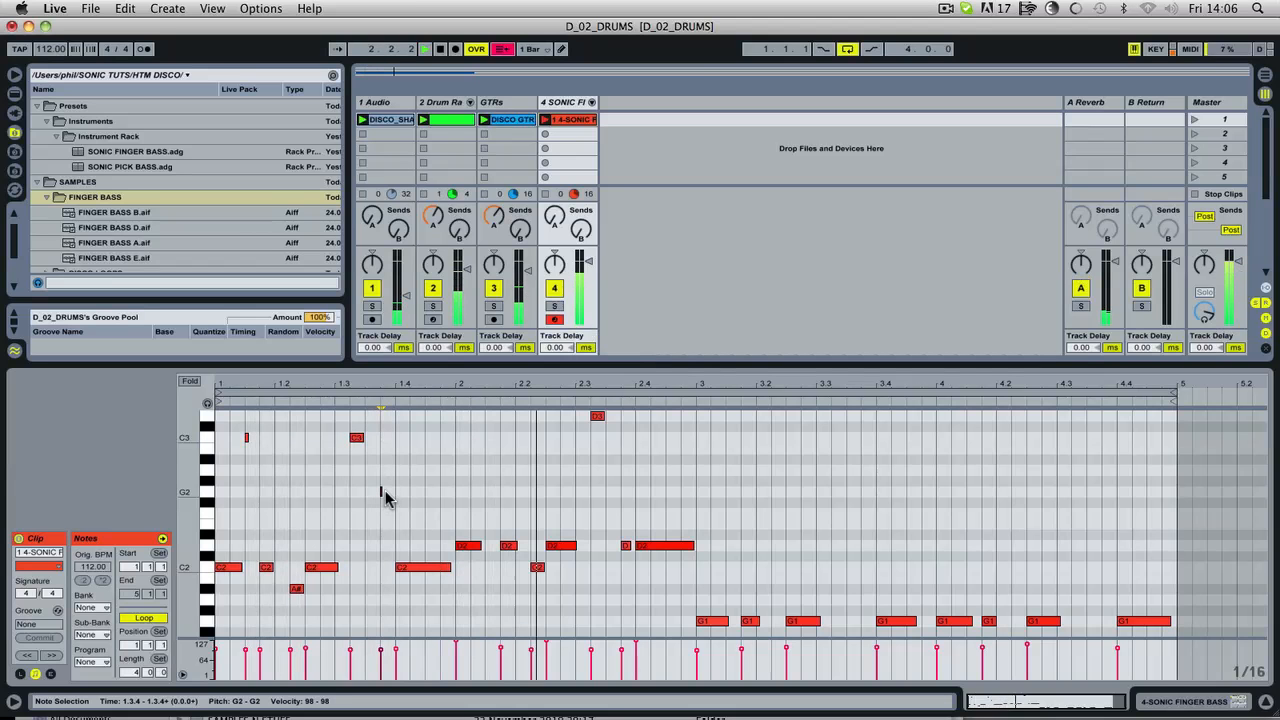
pyautogui.doubleClick(381, 492)
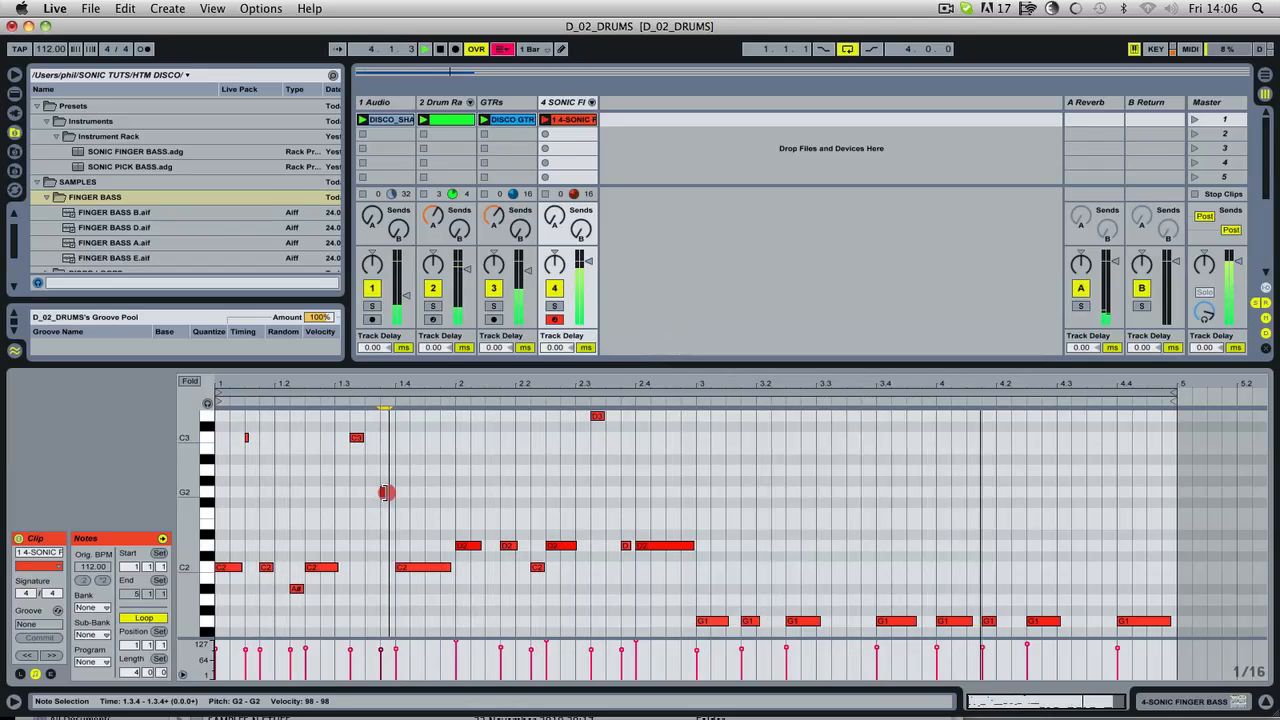
pyautogui.doubleClick(385, 492)
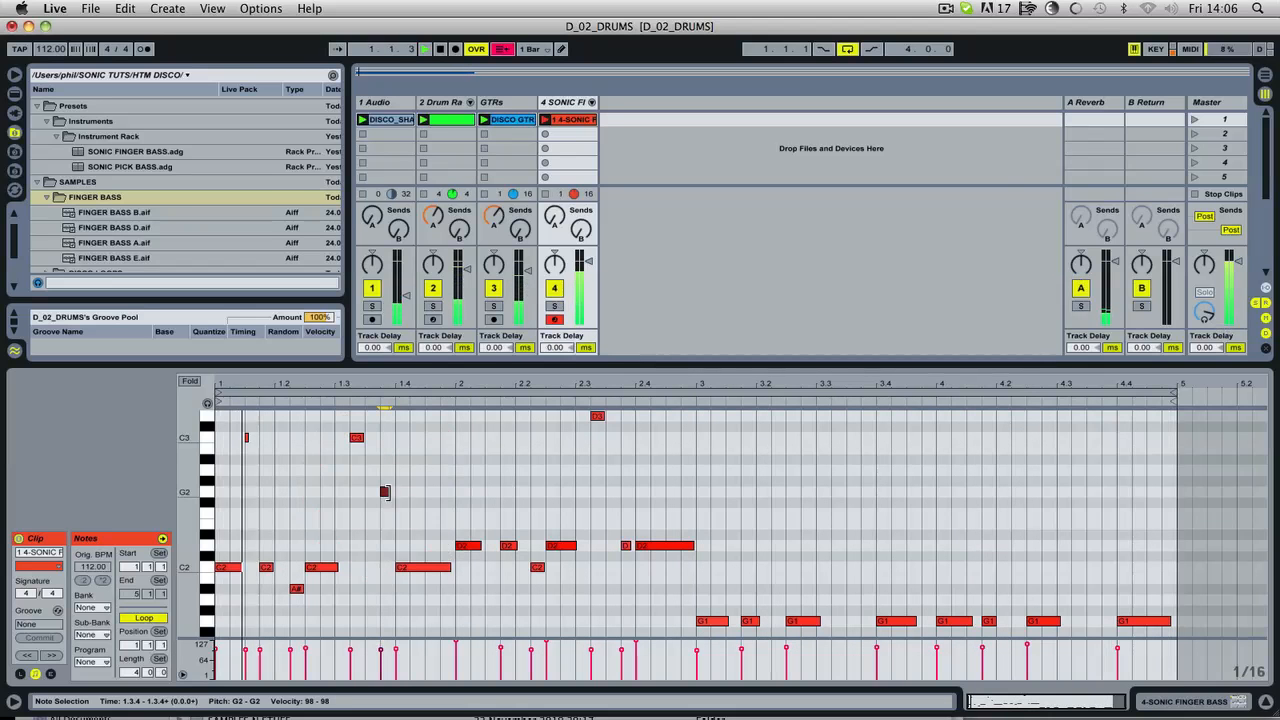
pyautogui.click(387, 492)
pyautogui.click(386, 492)
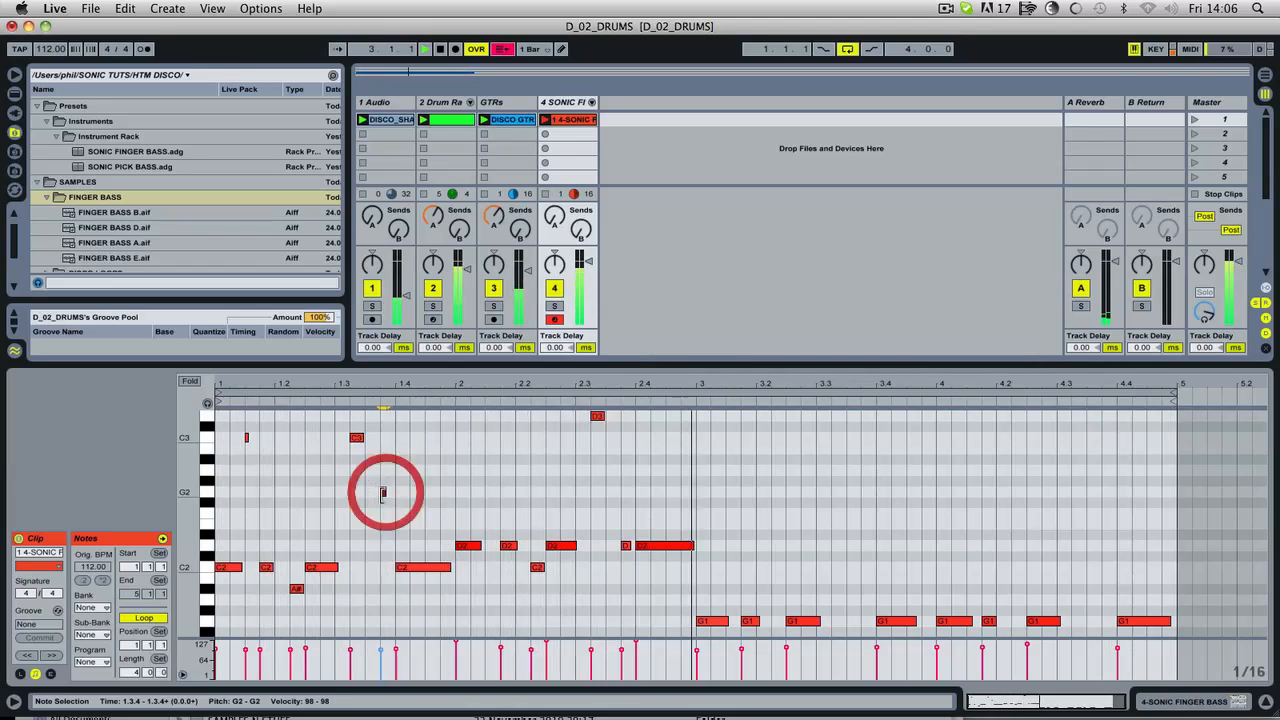
# Step: Move the short D2 note at 2.3.4 up to A2 and shorten the C2 note at 2.2.2
pyautogui.click(623, 544)
pyautogui.moveTo(623, 544); pyautogui.dragTo(624, 472)
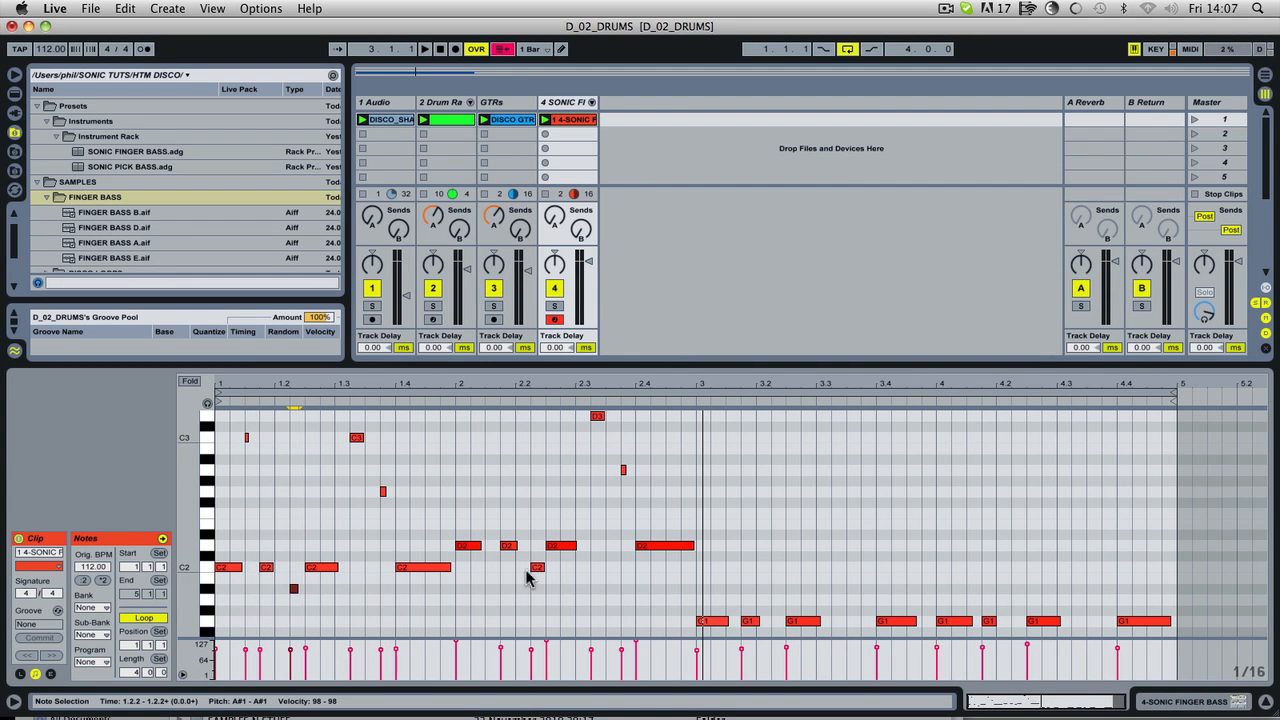
pyautogui.click(543, 567)
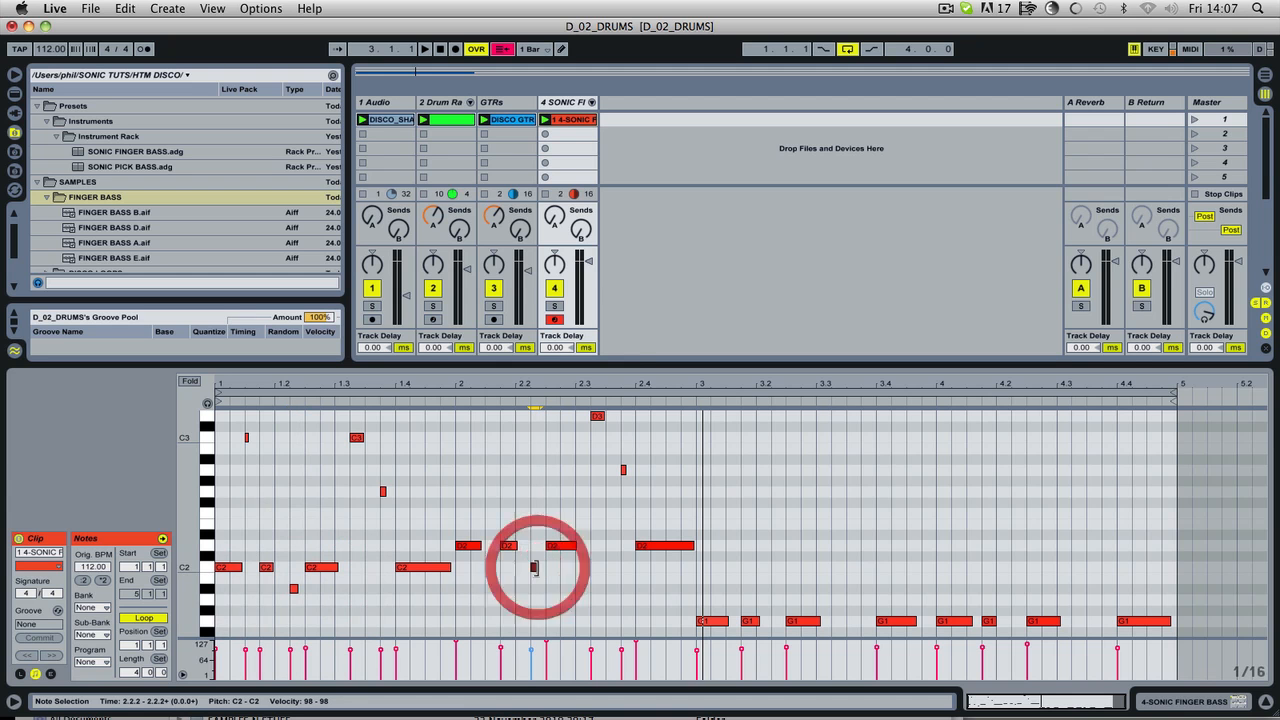
pyautogui.press('space')
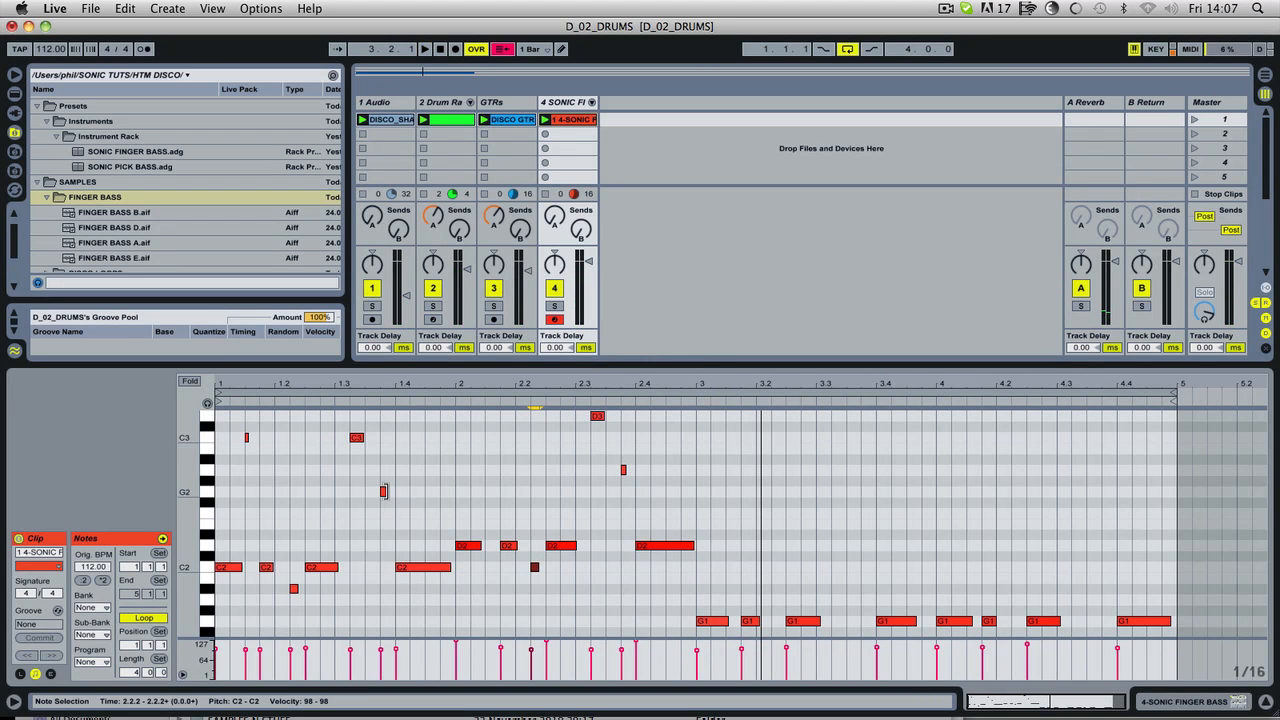
# Step: Add a short A#1 note at 1.4.4 and a short C2 note at 2.4.4, shortening the long notes they overlap
pyautogui.moveTo(383, 497); pyautogui.dragTo(447, 591)
pyautogui.press('space')
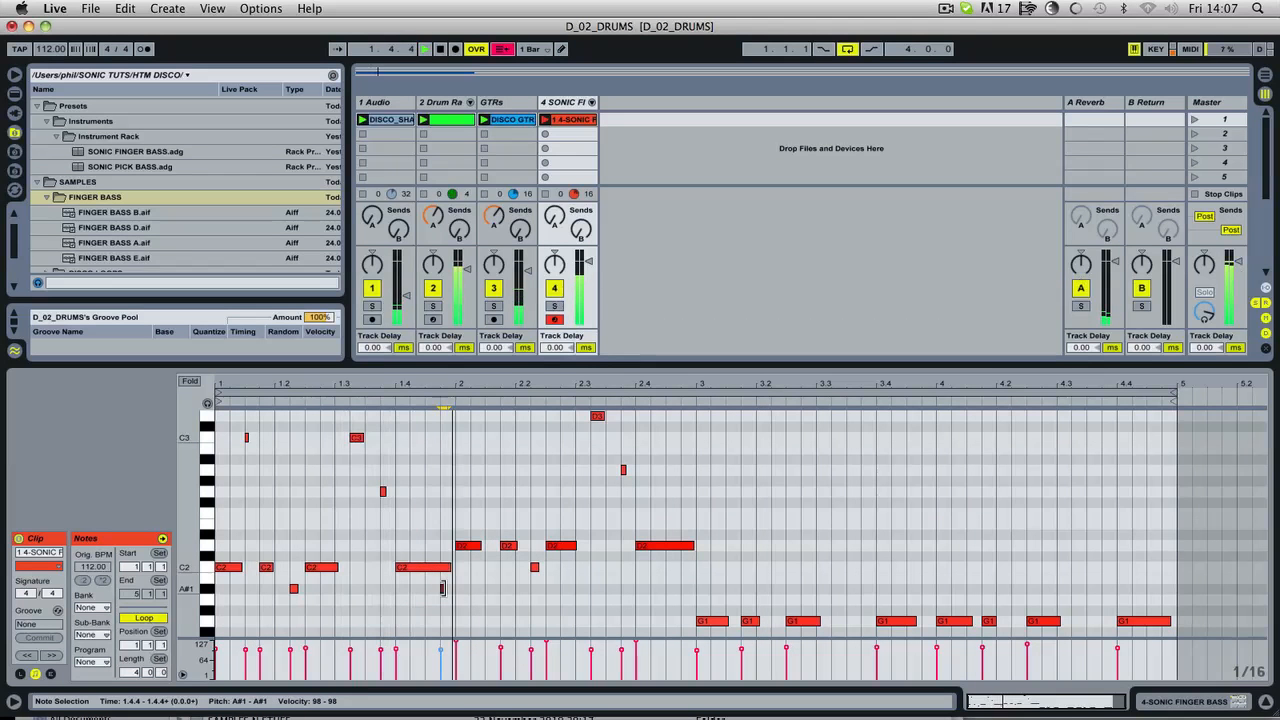
pyautogui.moveTo(448, 568); pyautogui.dragTo(680, 545)
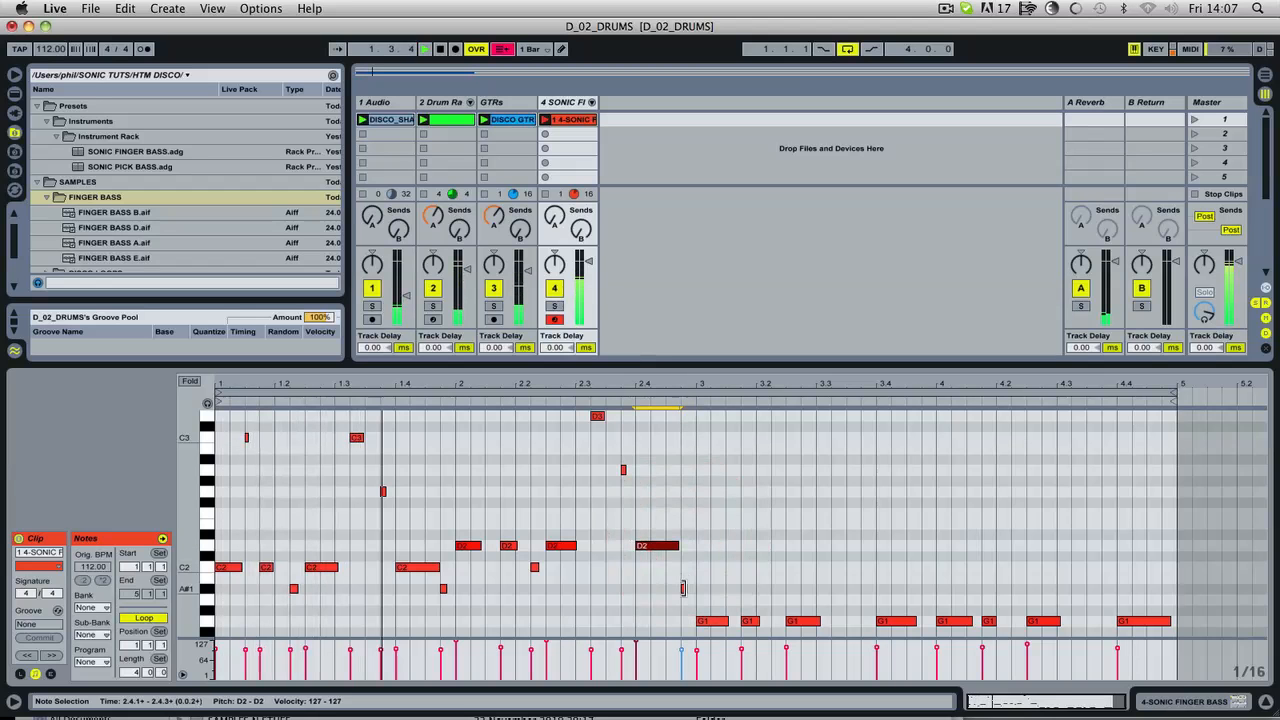
pyautogui.moveTo(684, 590); pyautogui.dragTo(684, 567)
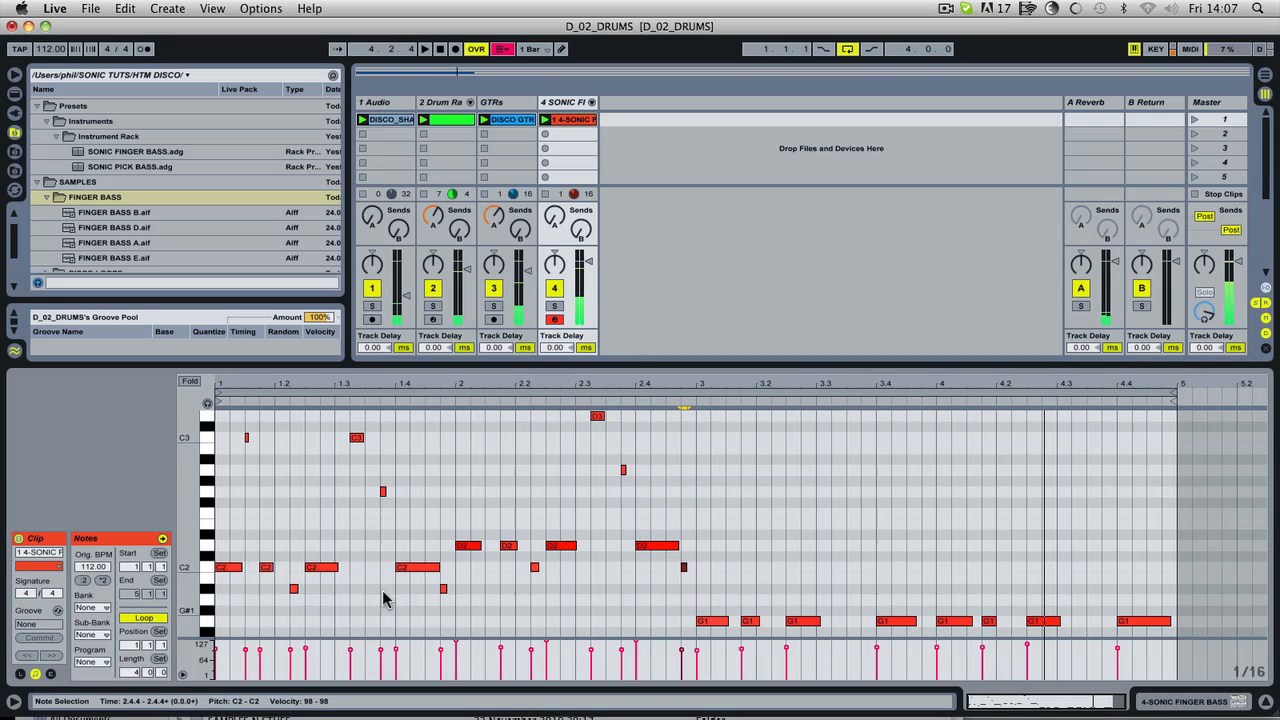
# Step: Copy bar 1's embellishment notes into bars 3 and 4, transposed down so C3 becomes G2, and audition the clip
pyautogui.moveTo(248, 425); pyautogui.dragTo(415, 511)
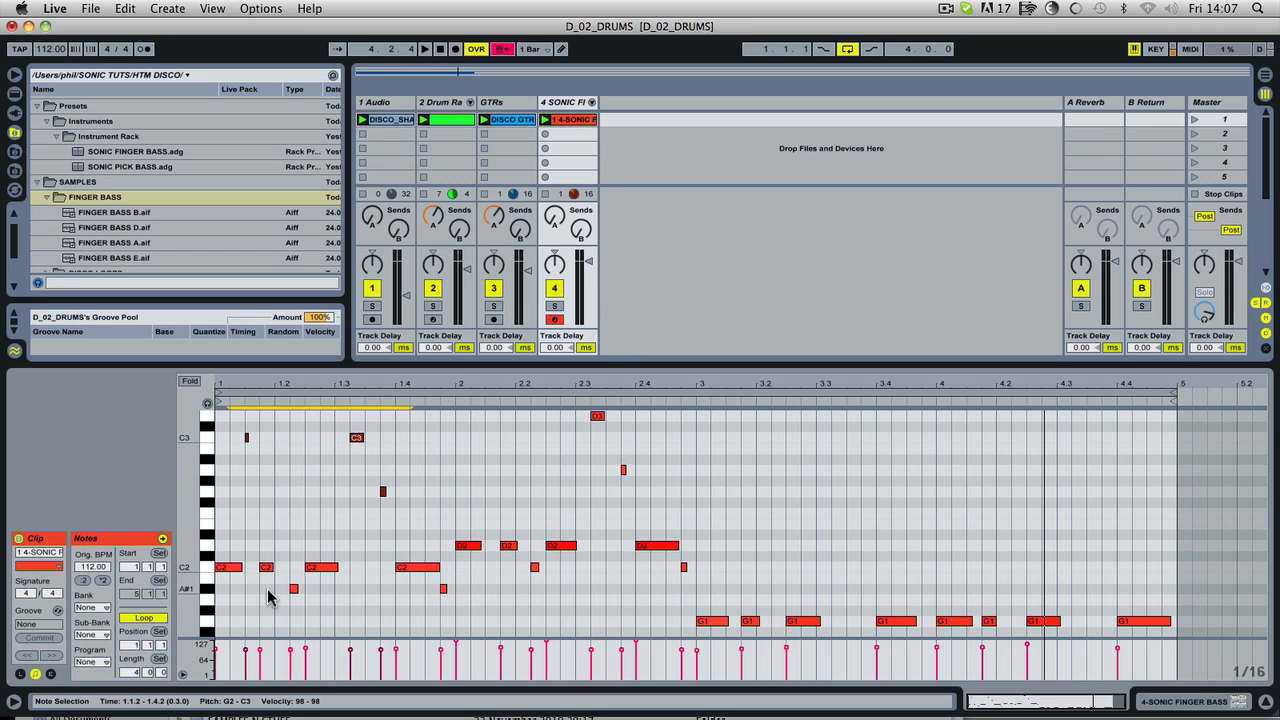
pyautogui.keyDown('shift'); pyautogui.moveTo(267, 593); pyautogui.dragTo(486, 600); pyautogui.keyUp('shift')
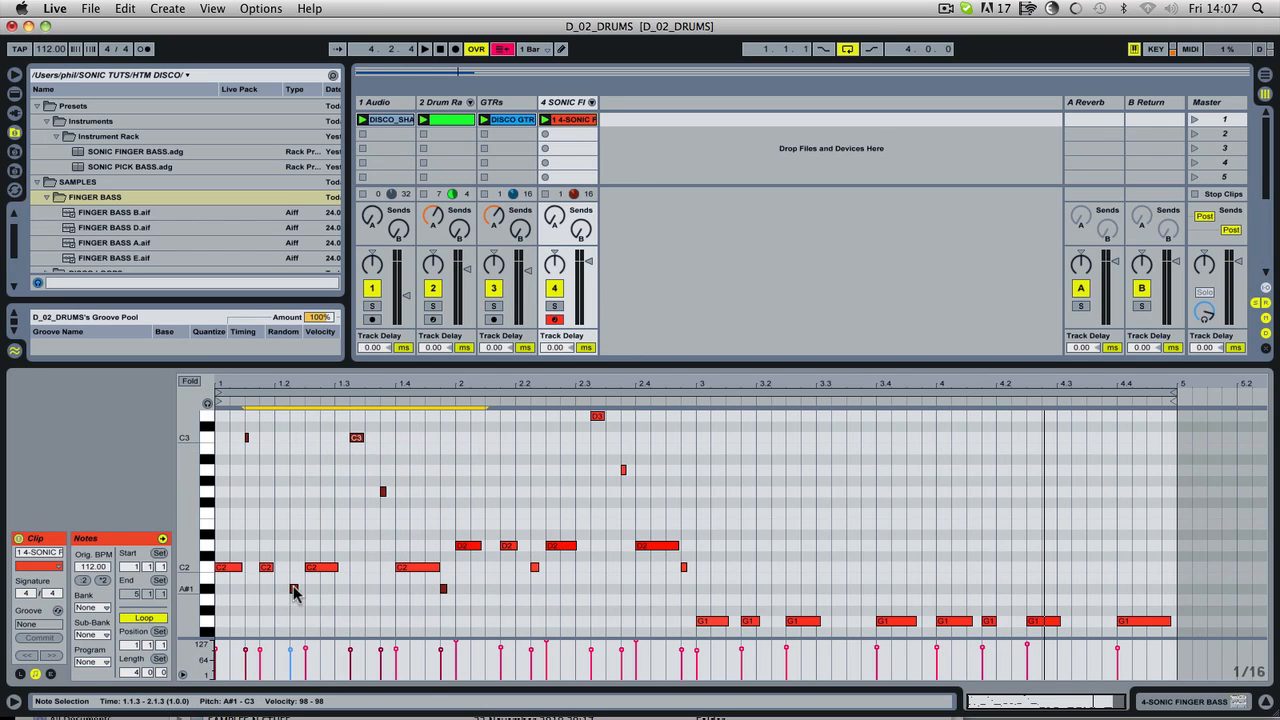
pyautogui.keyDown('alt'); pyautogui.moveTo(295, 594); pyautogui.dragTo(782, 632); pyautogui.keyUp('alt')
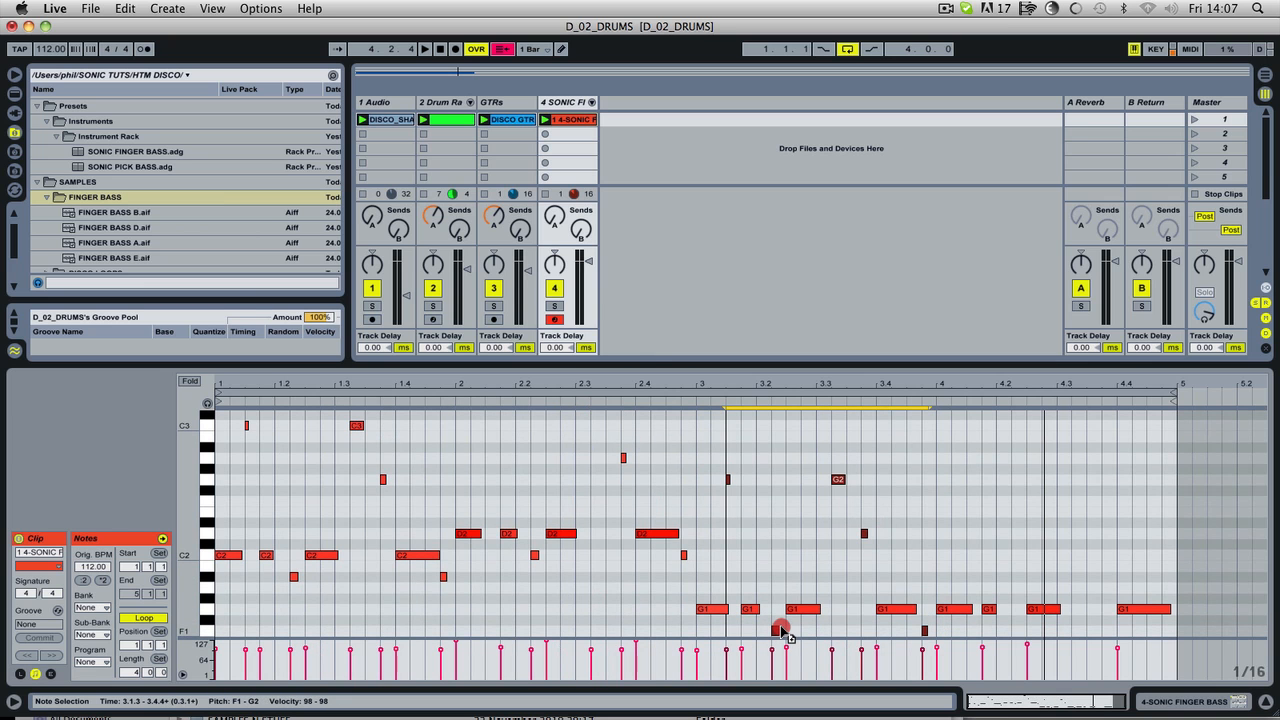
pyautogui.keyDown('alt'); pyautogui.moveTo(786, 630); pyautogui.dragTo(1024, 636); pyautogui.keyUp('alt')
pyautogui.press('space')
pyautogui.click(954, 540)
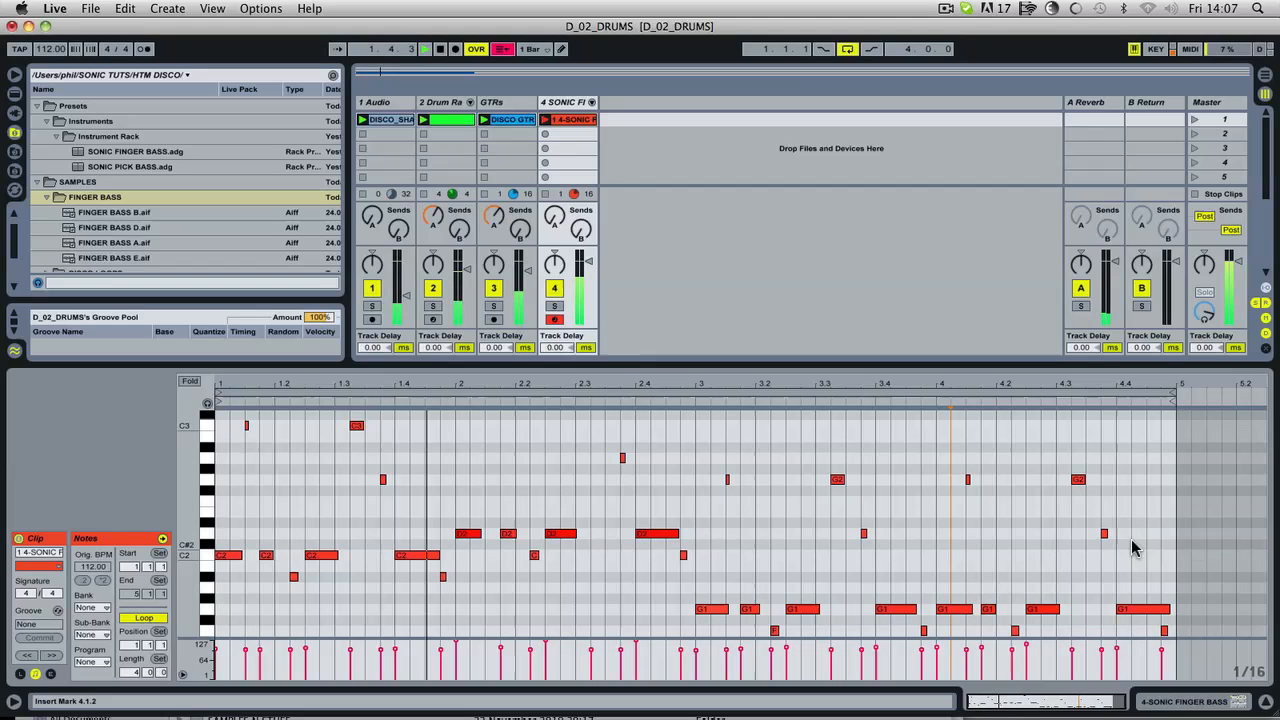
# Step: Copy the G2 note at 4.3.2 to 4.4.3 and shorten the last G1 note so it ends at 4.4.3
pyautogui.moveTo(1078, 479); pyautogui.dragTo(1153, 479)
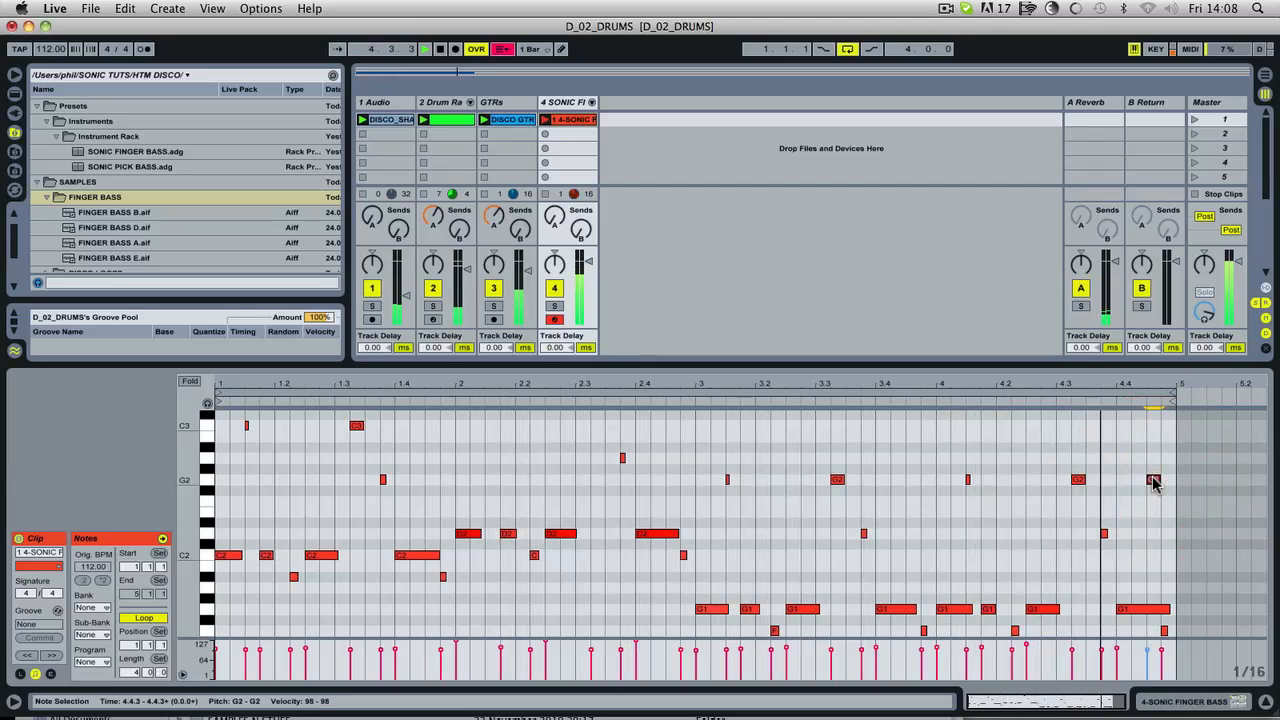
pyautogui.click(1167, 608)
pyautogui.moveTo(1167, 608); pyautogui.dragTo(1147, 608)
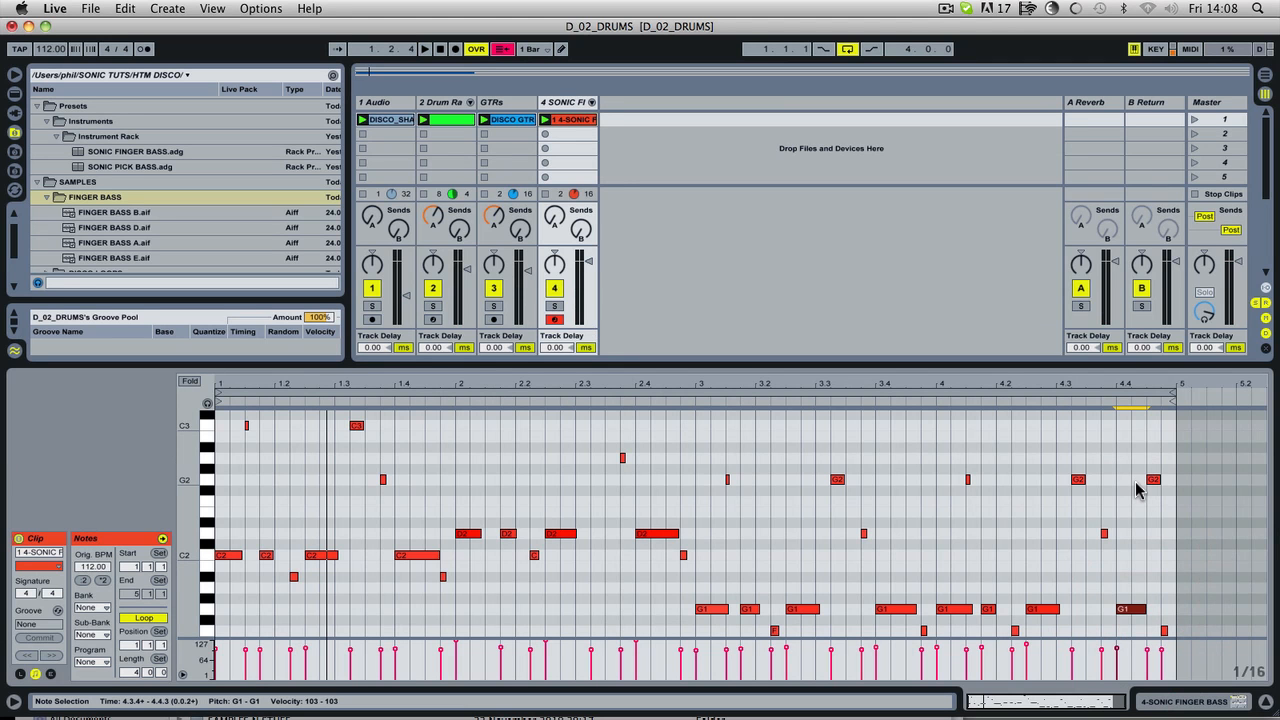
pyautogui.press('space')
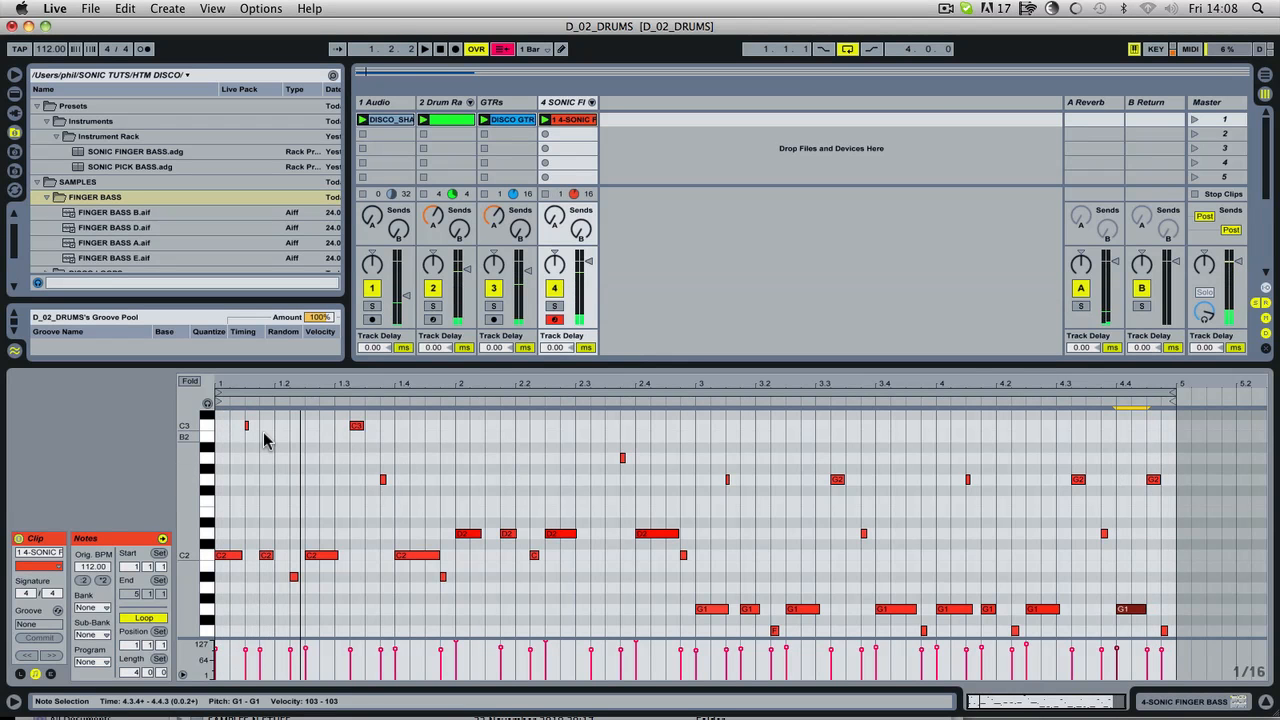
# Step: Delete the very short C3 note at 1.1.3 and the matching G2 note at 3.1.3
pyautogui.click(247, 427)
pyautogui.doubleClick(245, 428)
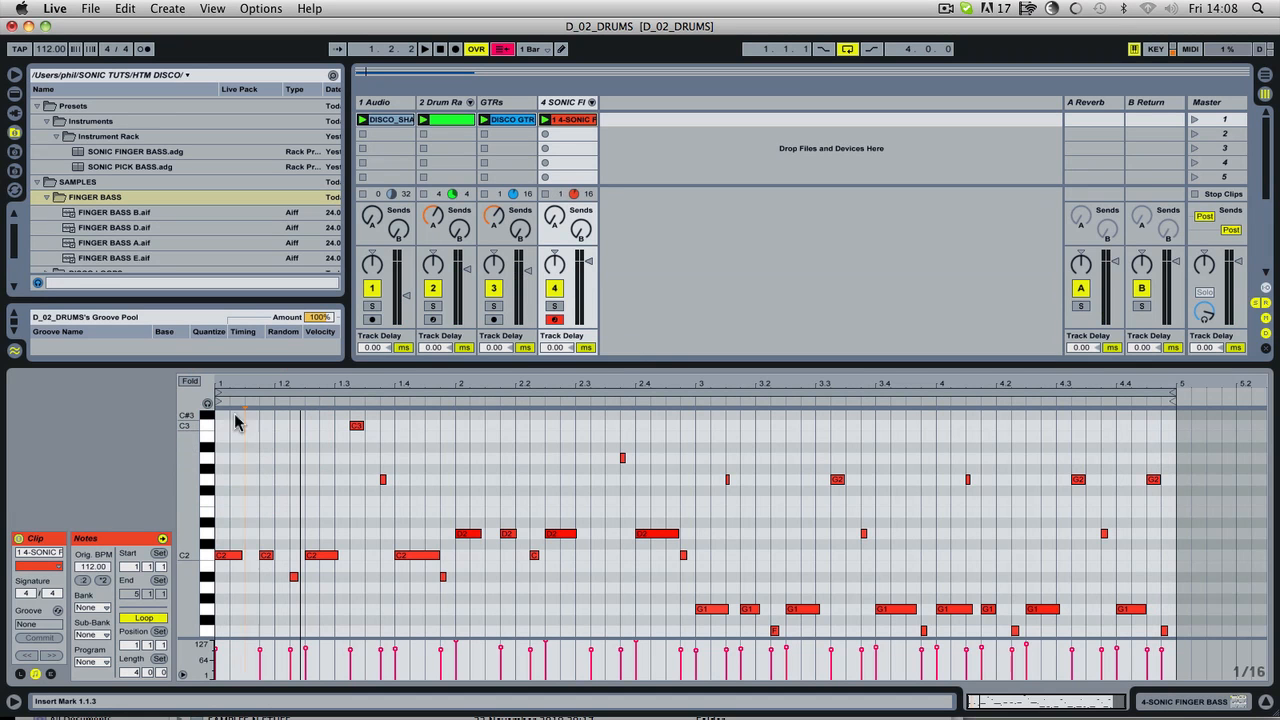
pyautogui.click(728, 479)
pyautogui.doubleClick(727, 480)
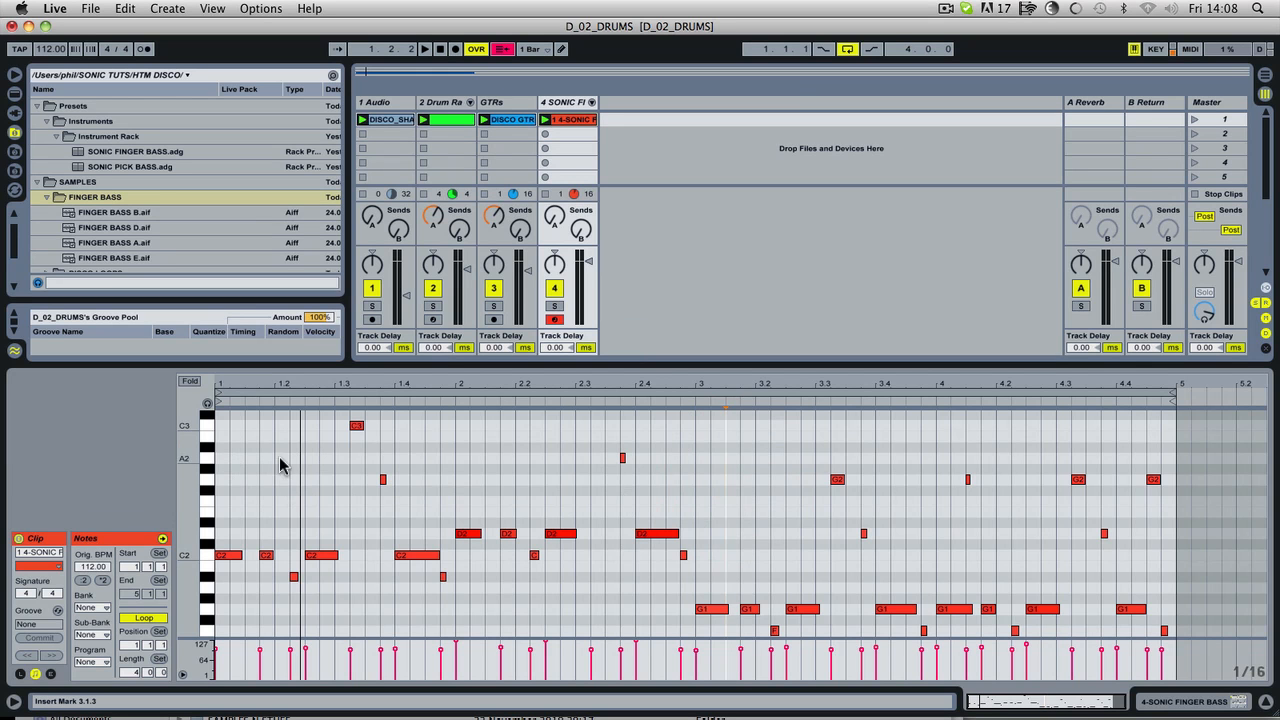
# Step: Play the arrangement and solo the SONIC FINGER BASS track to hear the bass line alone
pyautogui.press('space')
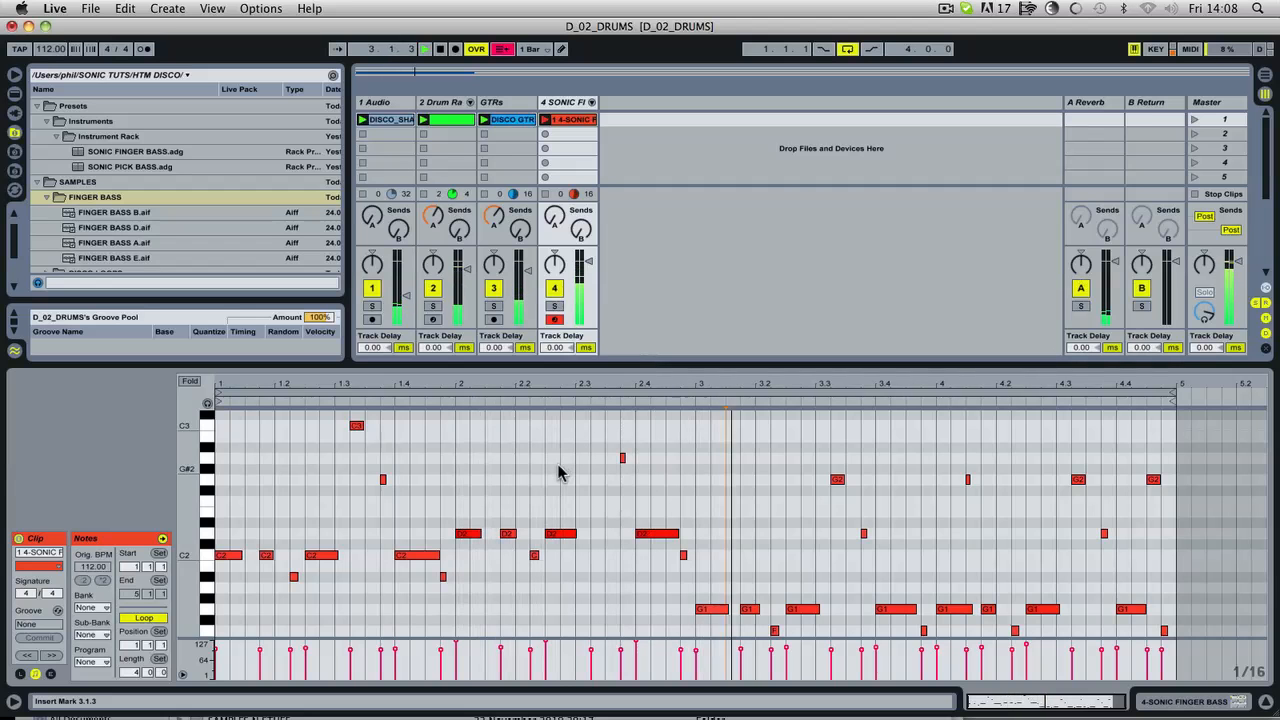
pyautogui.click(552, 305)
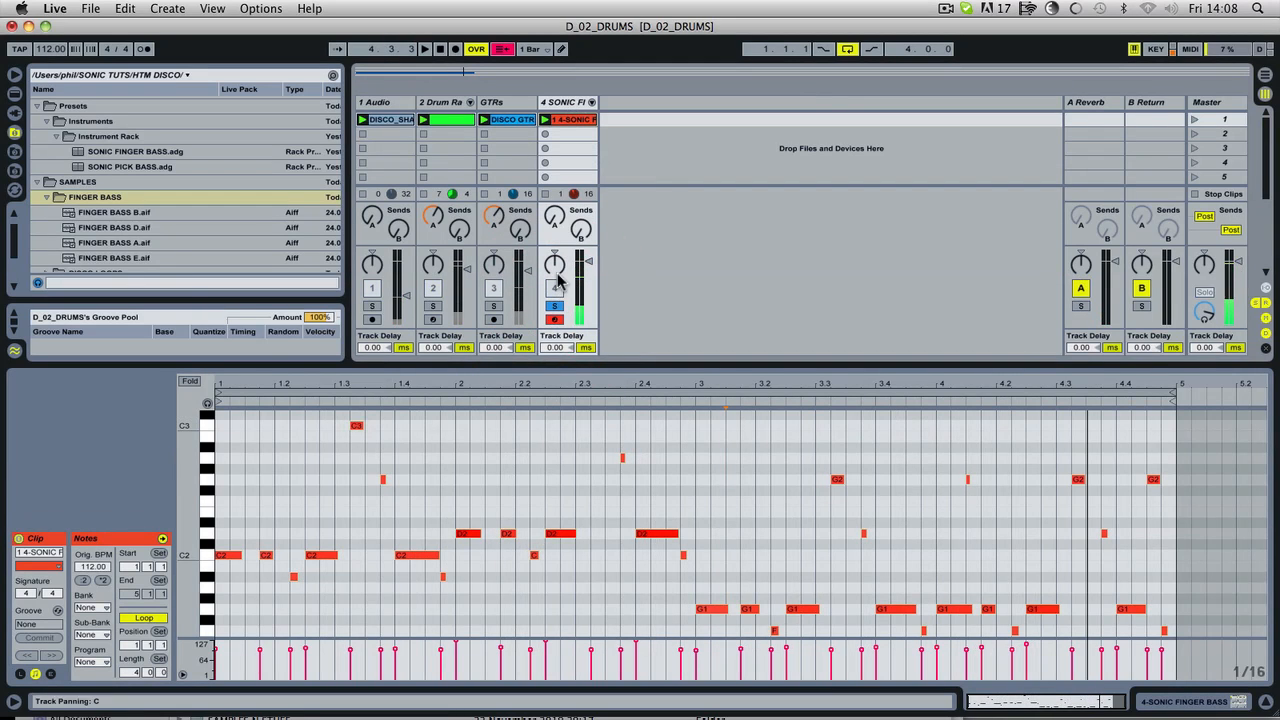
# Step: Unsolo the bass track and reveal the SONIC FINGER BASS rack's chain list and the devices inside it
pyautogui.click(556, 306)
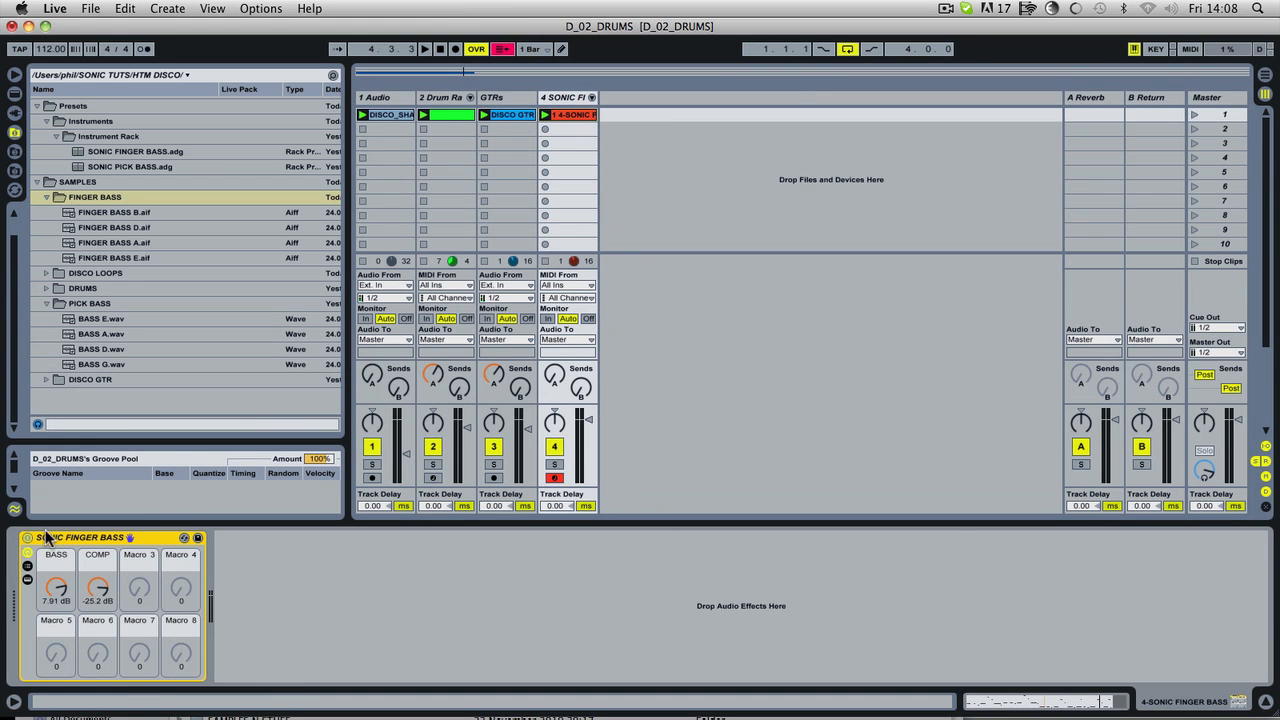
pyautogui.click(27, 567)
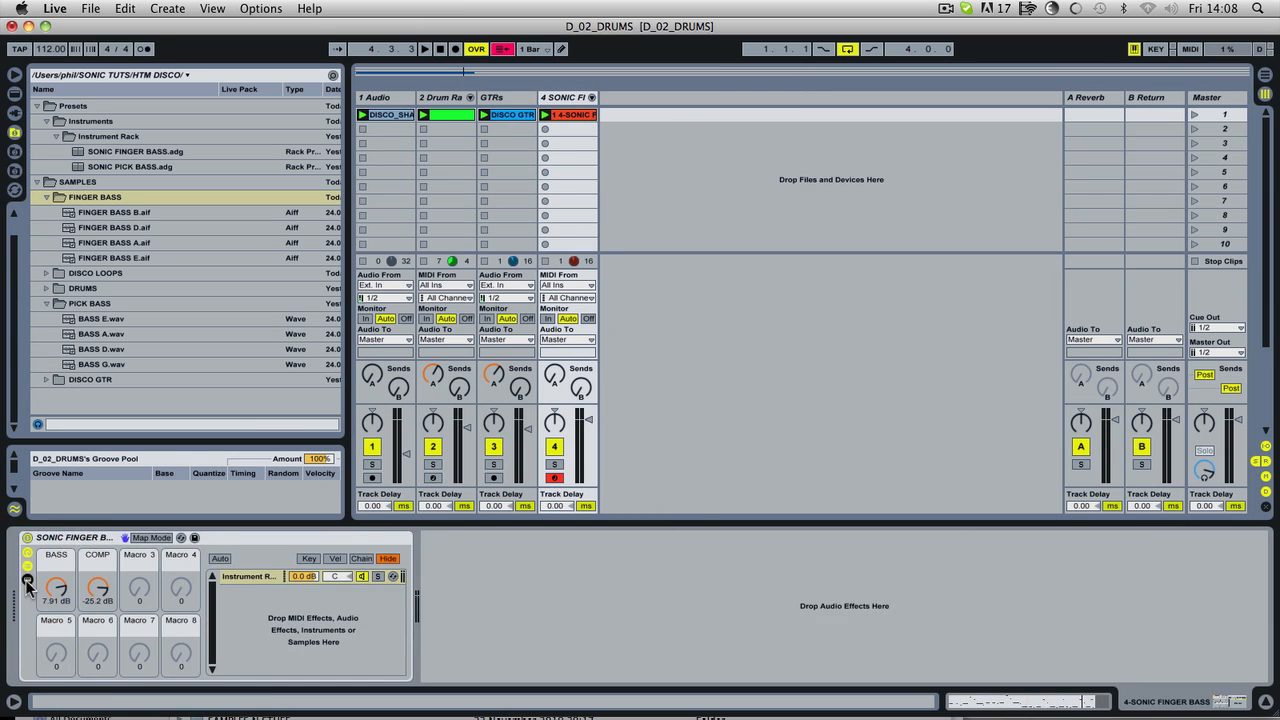
pyautogui.click(27, 581)
pyautogui.moveTo(1180, 702); pyautogui.dragTo(1119, 700)
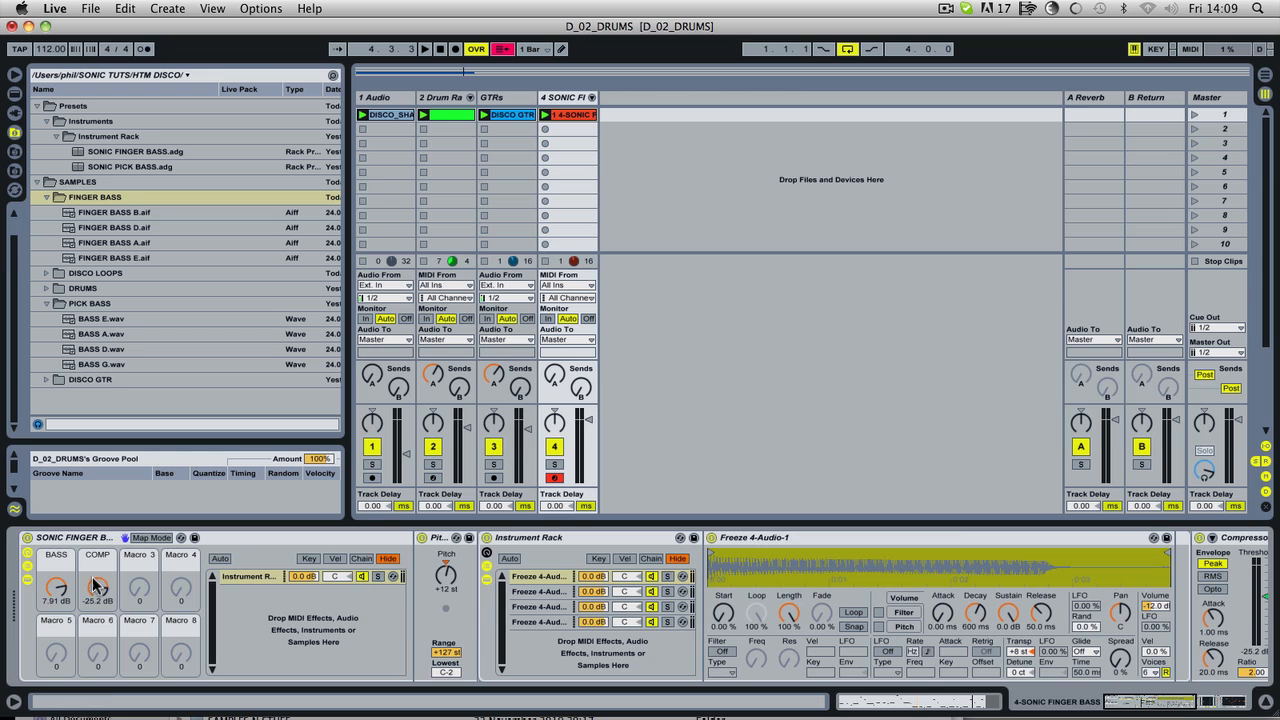
# Step: During playback of the full mix, set the rack's BASS macro to 9.09 dB and COMP to -9.12 dB, and slightly lower the bass track's volume
pyautogui.press('space')
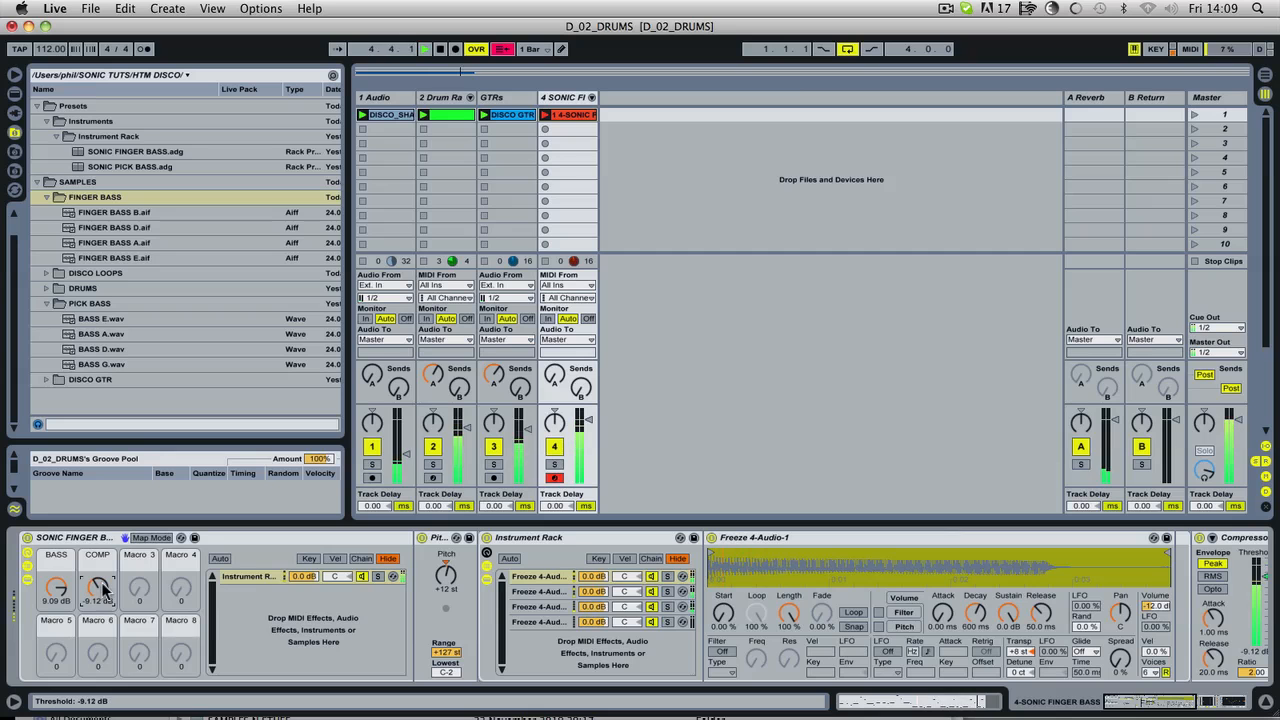
pyautogui.click(589, 420)
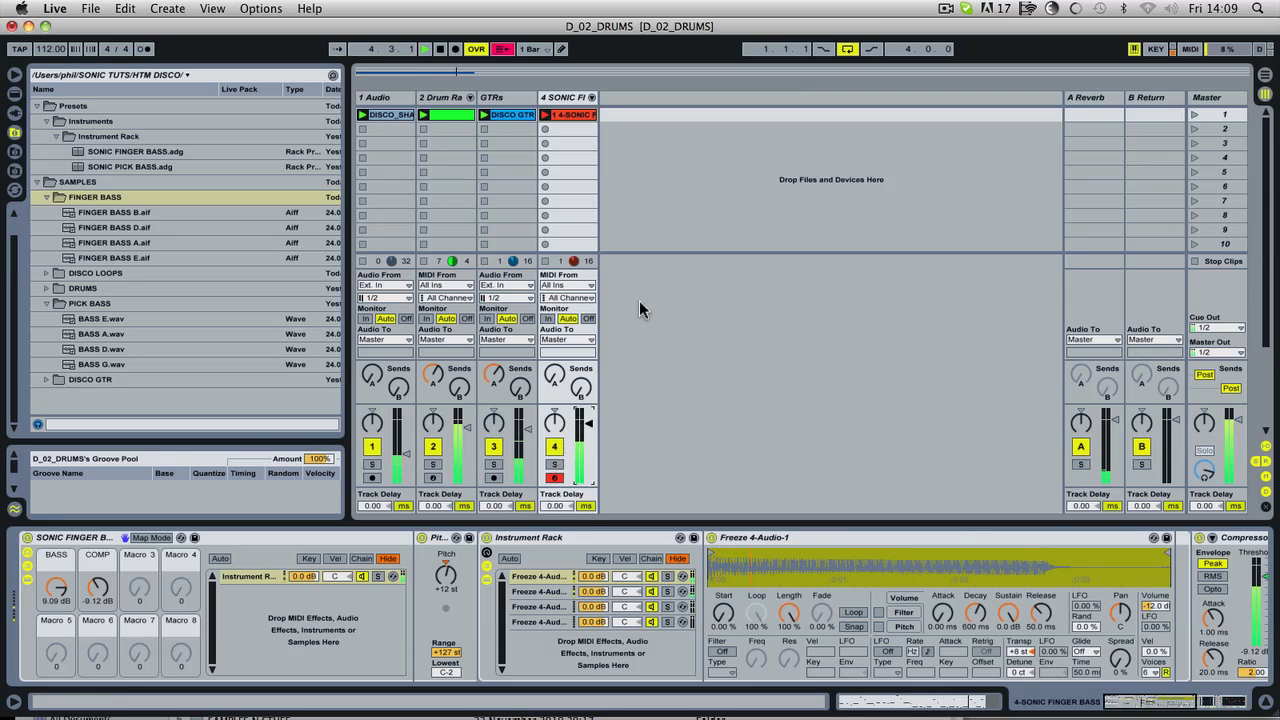
pyautogui.press('space')
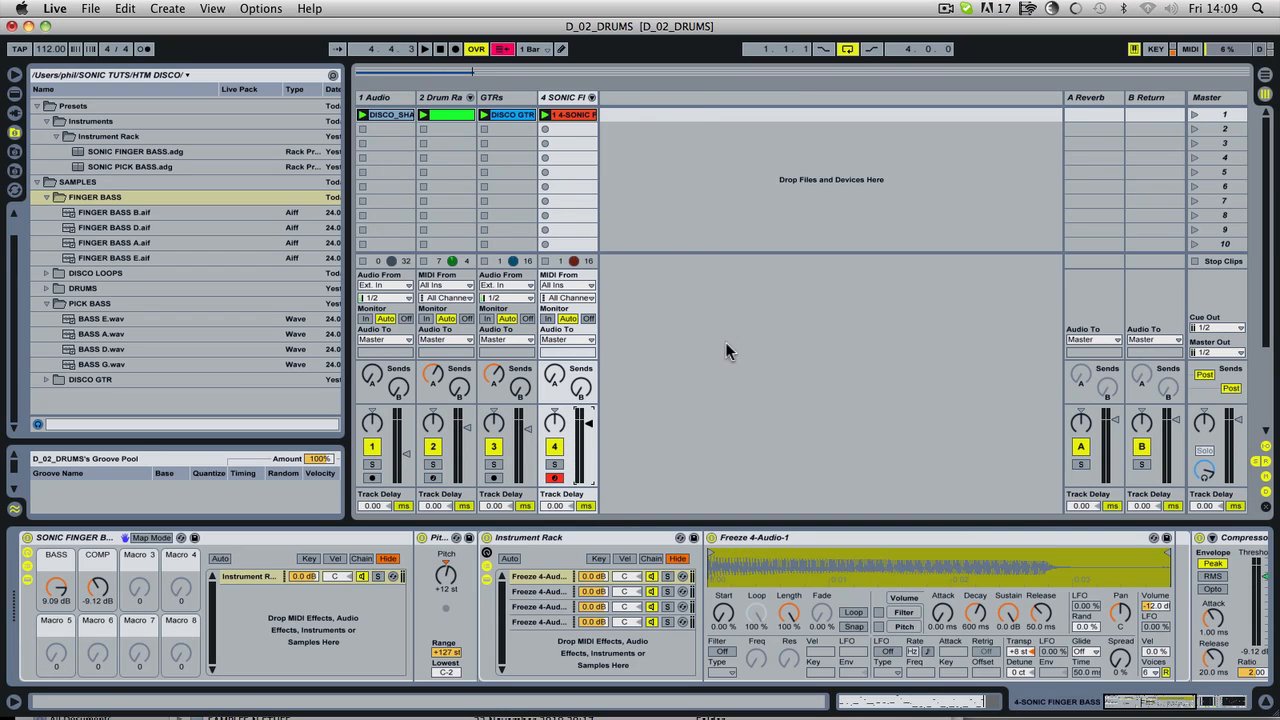